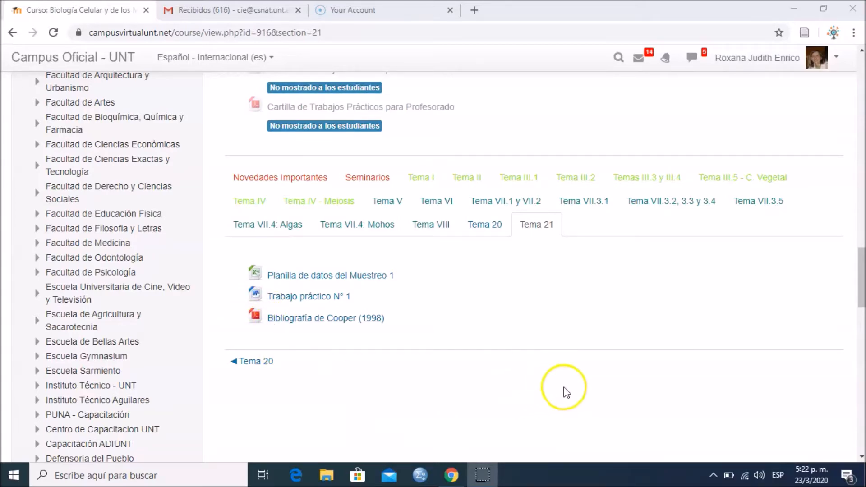
Turn on editing for the Biología Celular y de los Microorganismos - Profesorado course.
scroll(802, 404, up, 20)
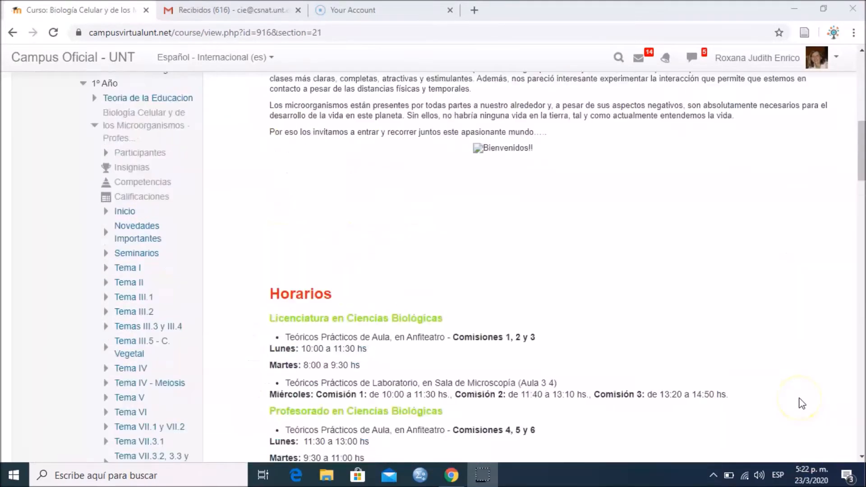
scroll(802, 403, up, 8)
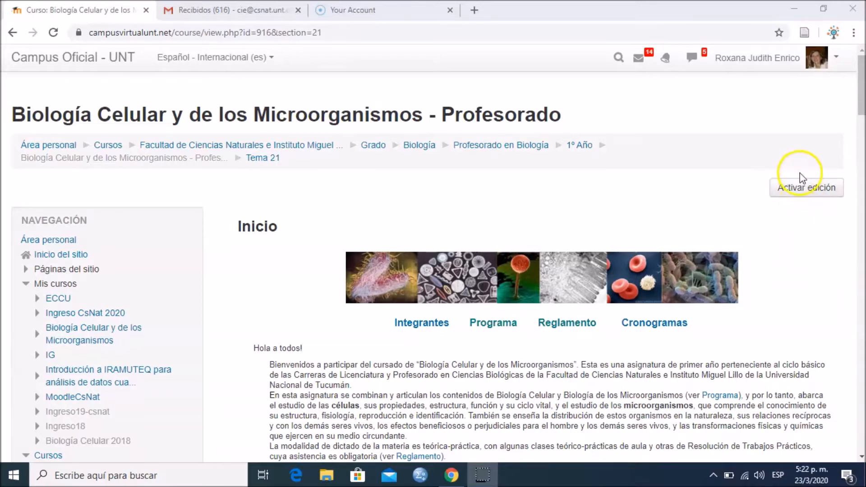
click(808, 191)
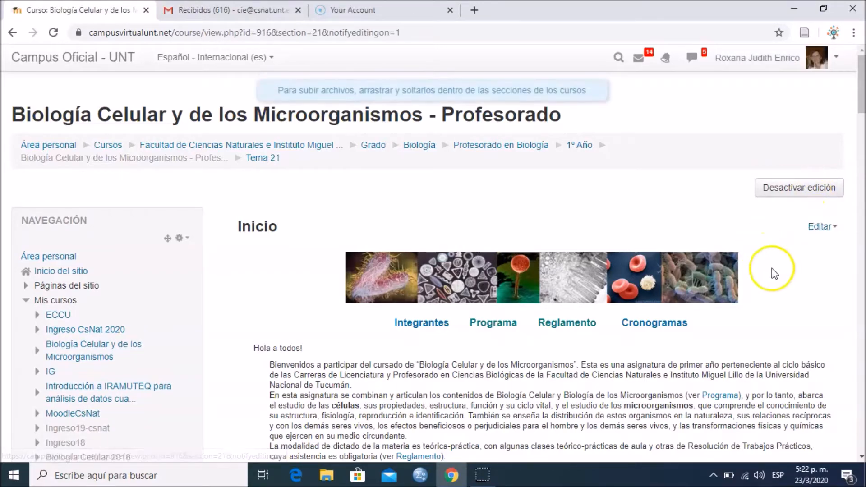
Open the Tema 20 section of the course.
scroll(773, 273, down, 10)
scroll(773, 273, down, 20)
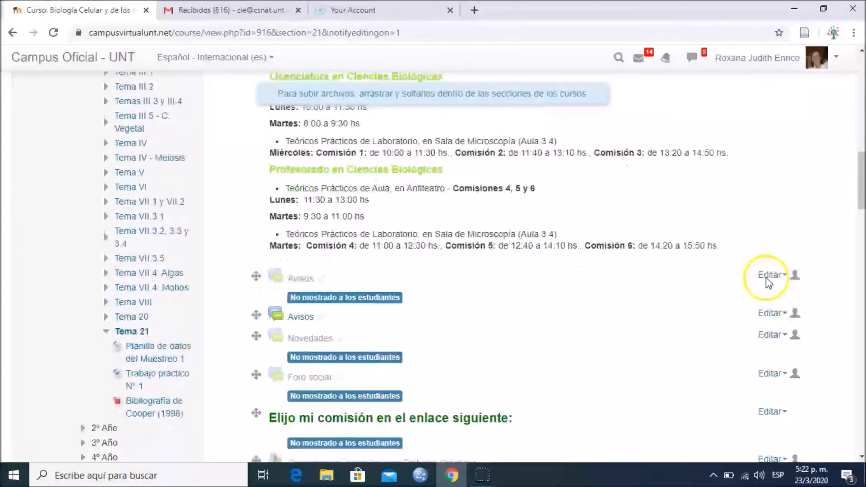
scroll(766, 285, down, 1)
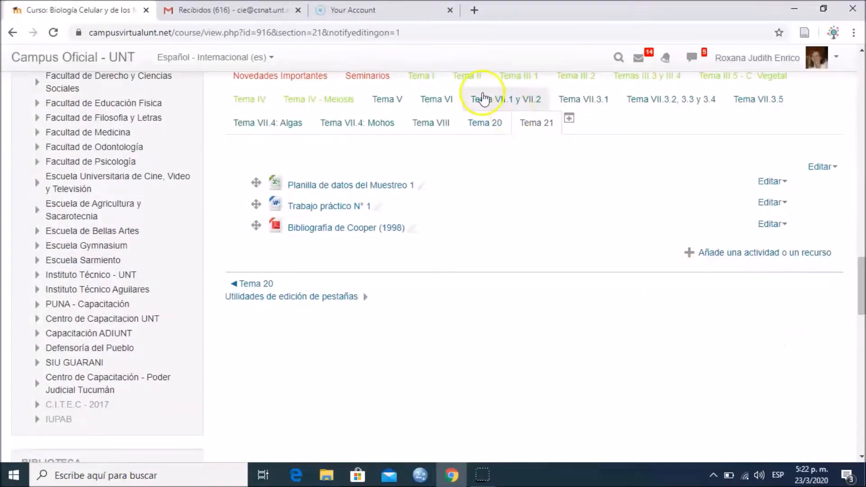
click(493, 127)
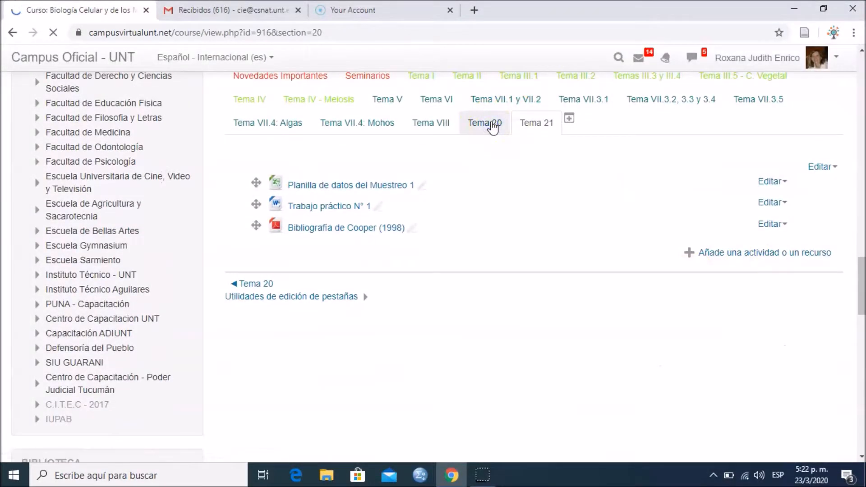
Add a new Archivo resource to Tema 20.
scroll(740, 267, down, 4)
scroll(742, 273, down, 20)
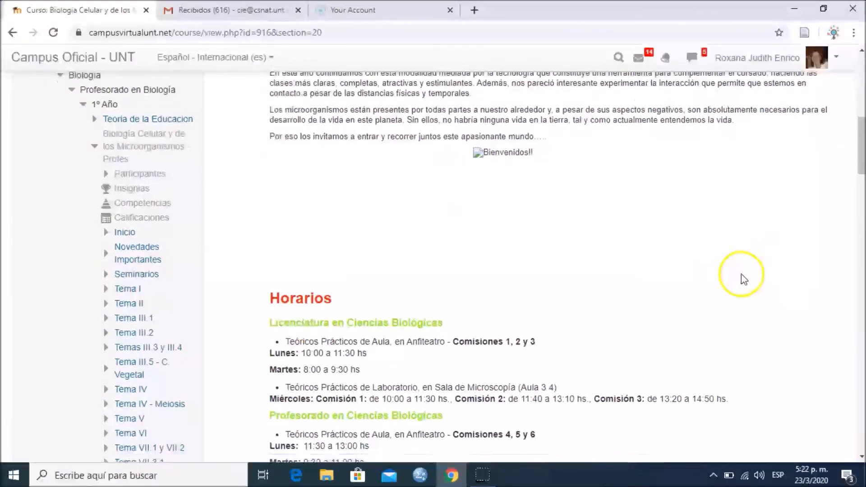
scroll(732, 284, down, 4)
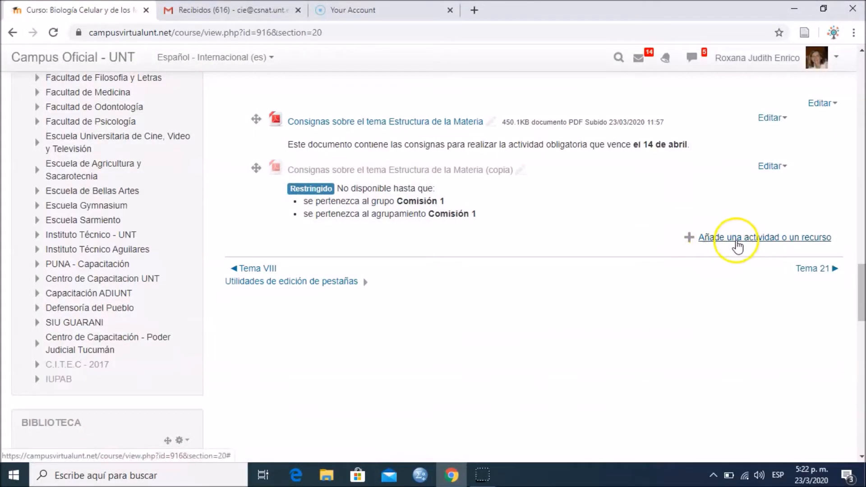
click(737, 242)
drag(410, 132, 409, 400)
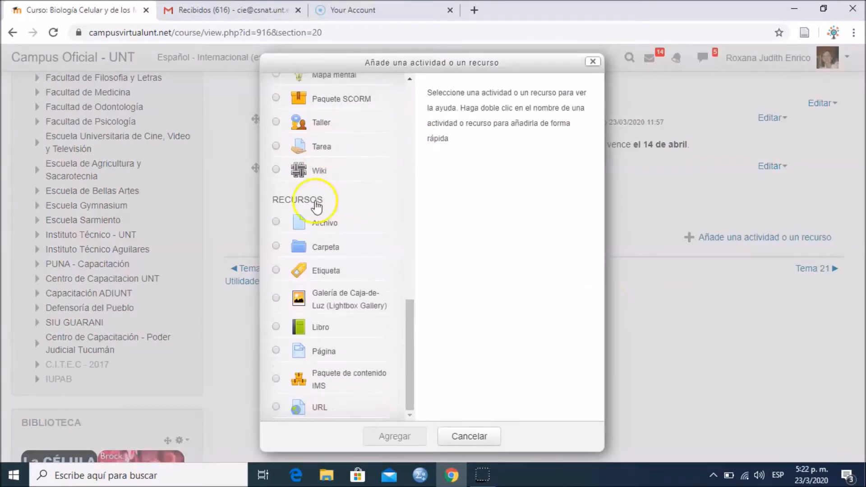
click(317, 224)
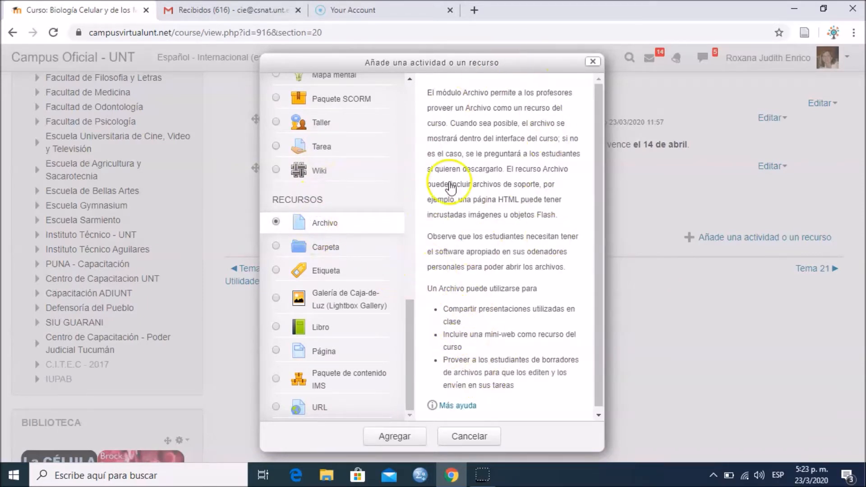
click(395, 441)
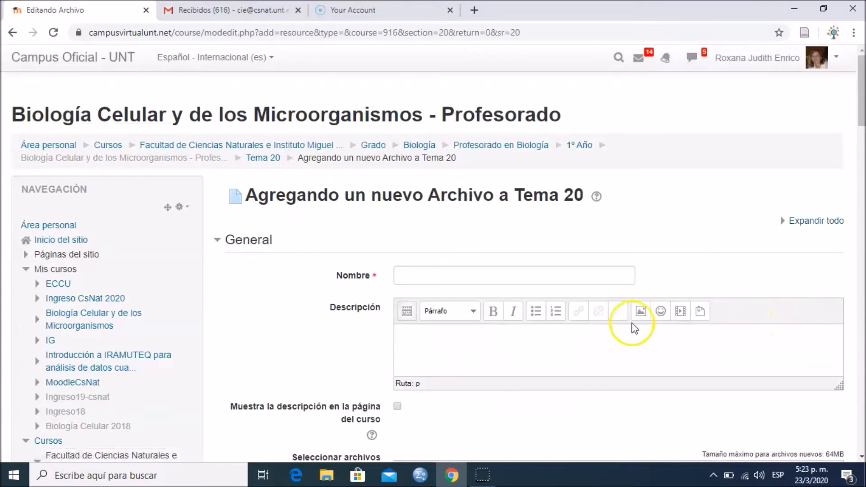
Name the resource "Clase de Algas" and enter the description "En esta clase que se evaluarán el dia 20 de abril".
scroll(221, 306, down, 1)
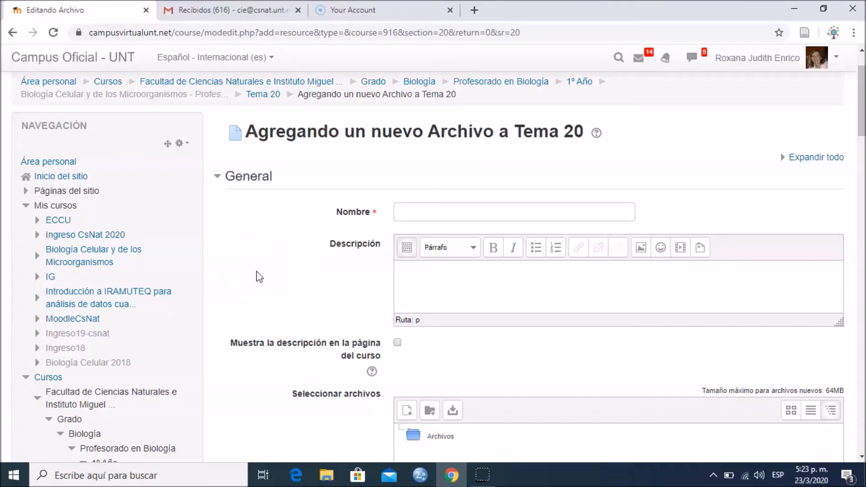
click(434, 212)
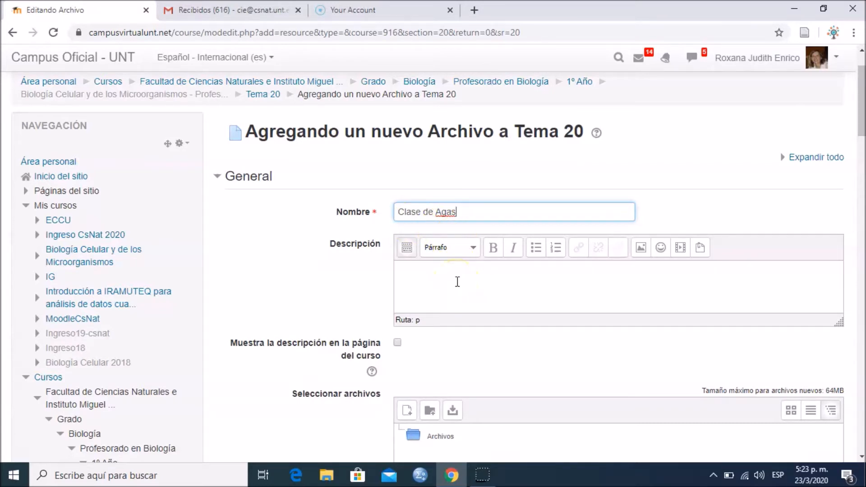
click(441, 212)
text(l)
click(473, 292)
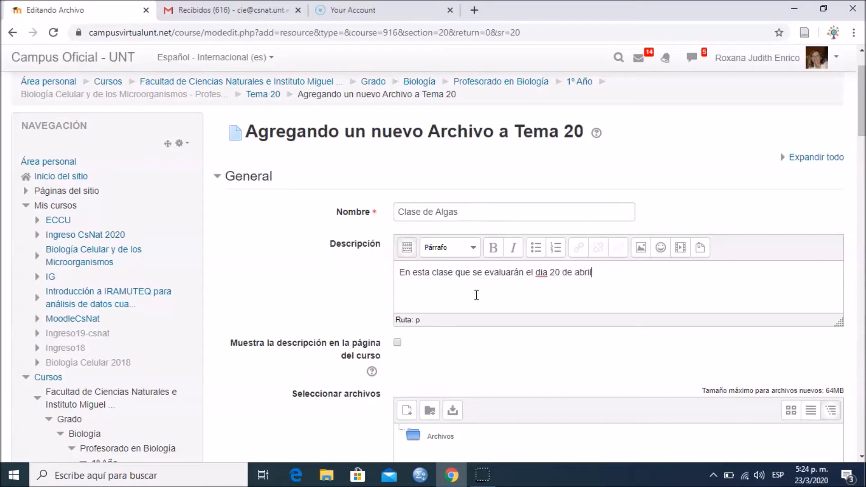
Show the full set of description formatting tools and make the word "dia" bold.
right_click(540, 273)
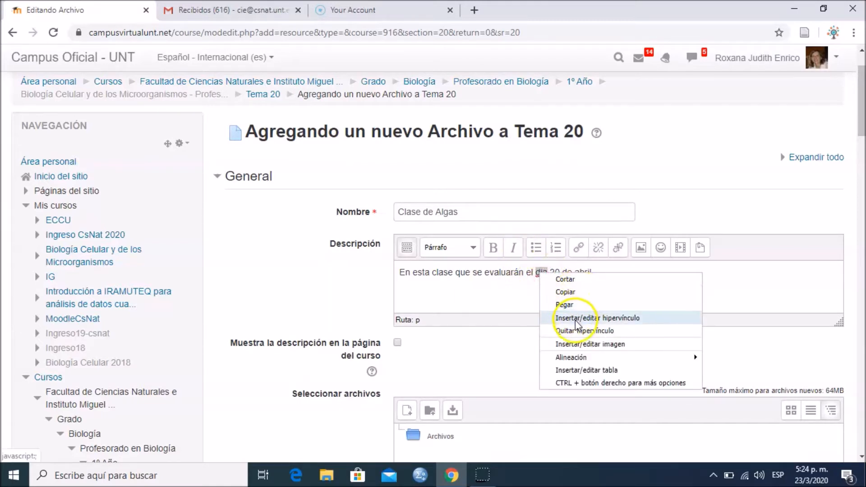
double_click(540, 272)
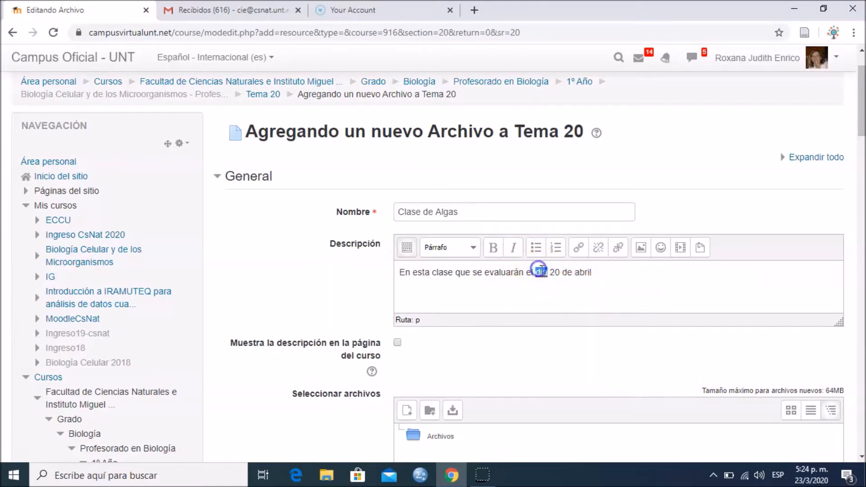
click(406, 248)
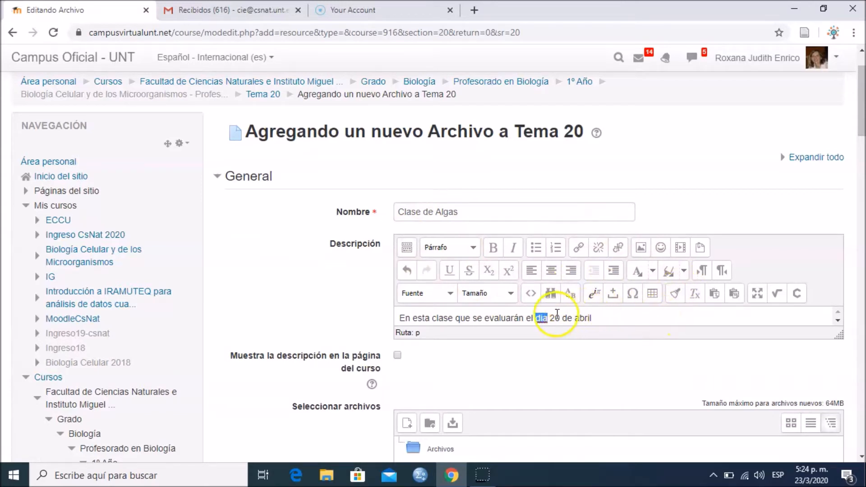
click(494, 249)
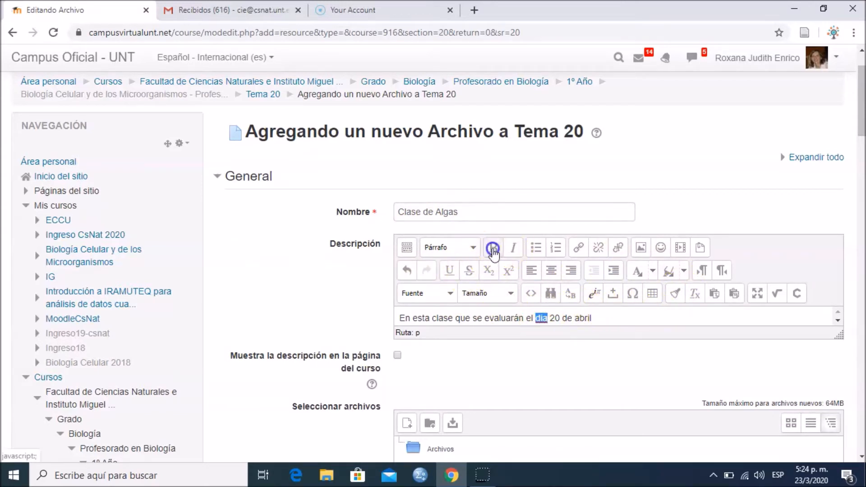
Format "20 de abril" in the description as italic with orange text.
drag(549, 316, 600, 319)
click(519, 250)
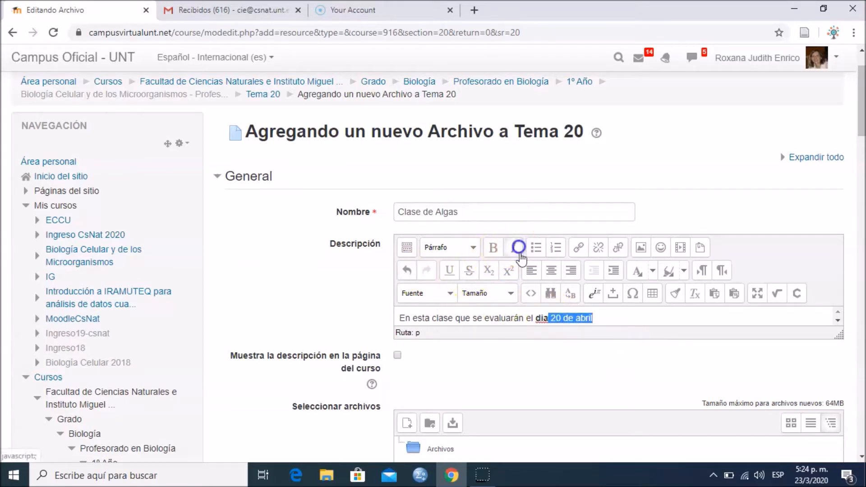
click(653, 271)
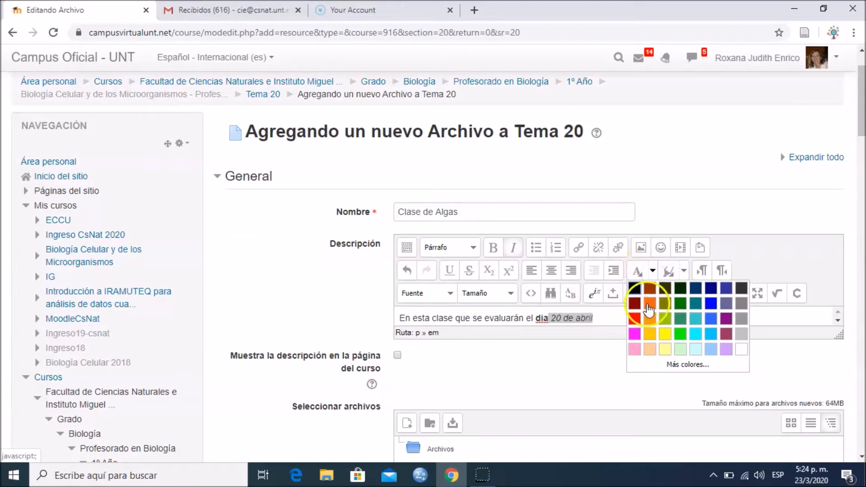
click(650, 305)
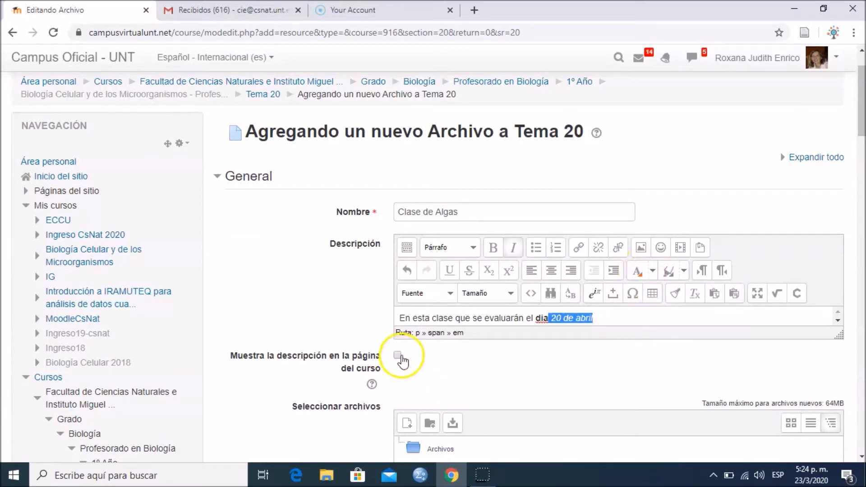
Try the option to show the description on the course page and switch it off again.
scroll(495, 360, down, 1)
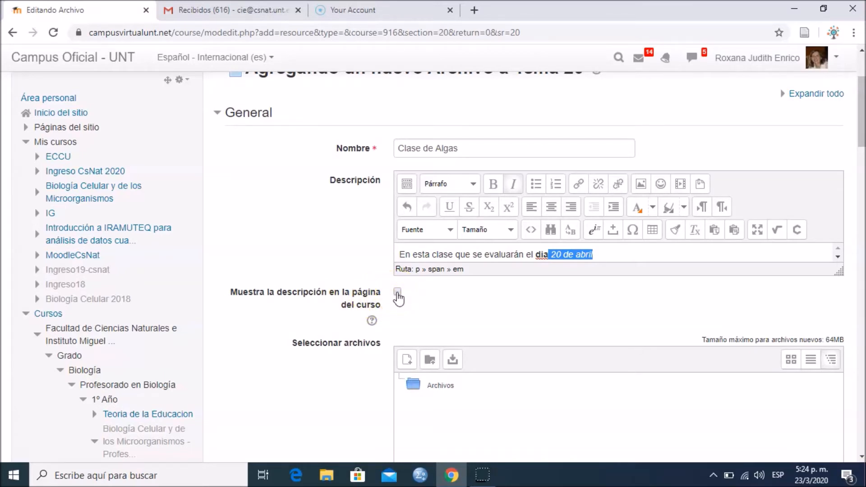
click(398, 294)
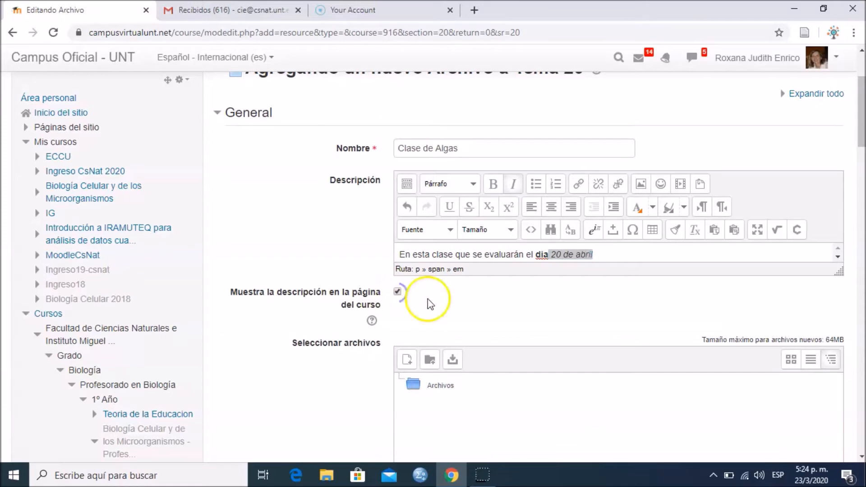
click(396, 298)
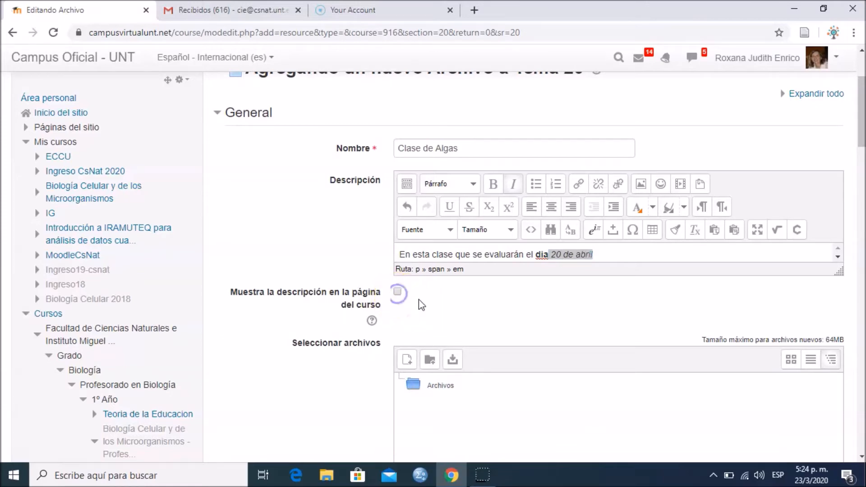
Upload "nota colaboracion cooperadora.doc" from the Documentos > CIE > 2018 folder to the resource's files.
scroll(417, 304, down, 1)
scroll(485, 373, down, 1)
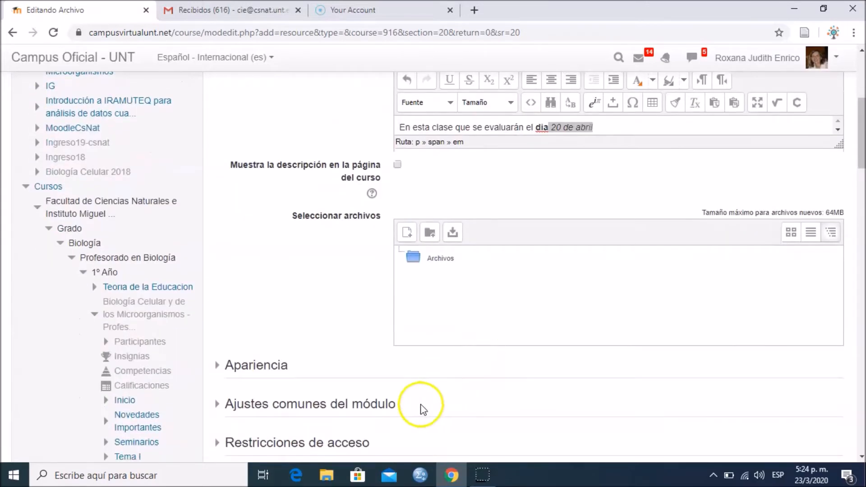
click(328, 482)
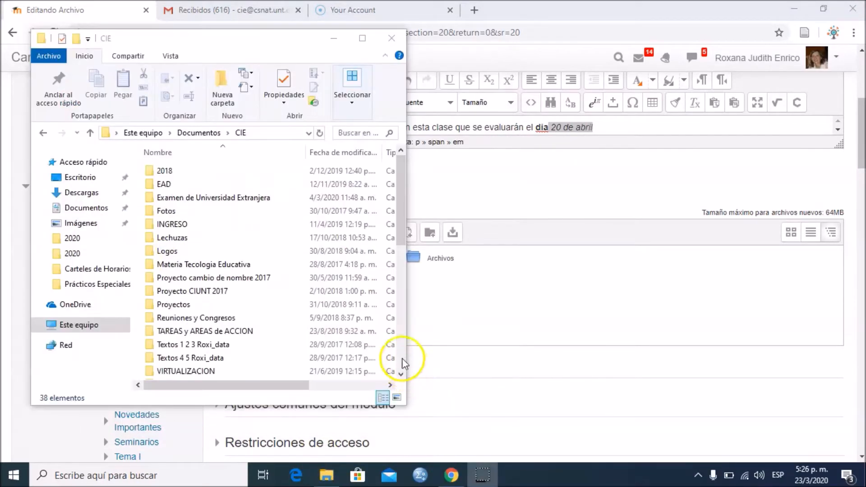
double_click(176, 175)
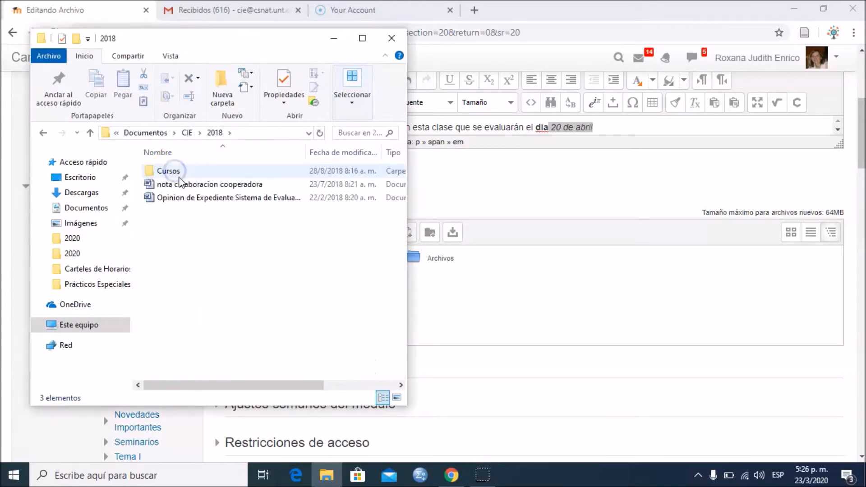
drag(185, 186, 480, 320)
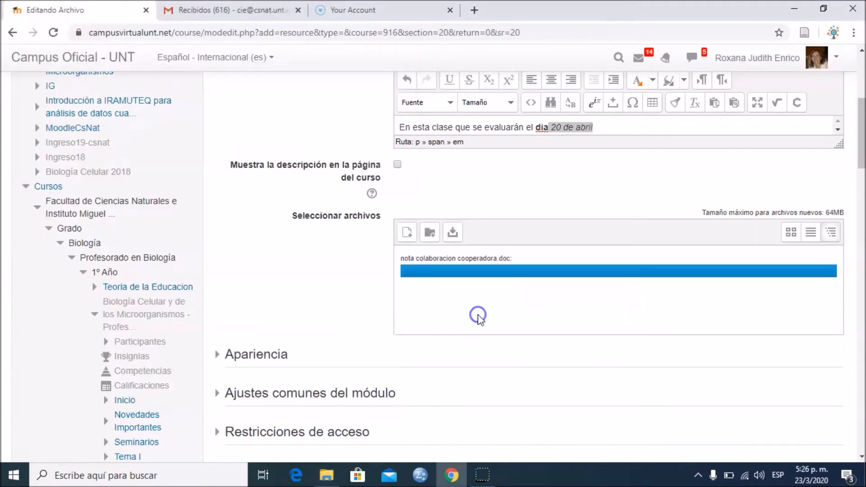
Examine the local and recent files offered by the file picker, leaving it without choosing one.
scroll(557, 309, down, 3)
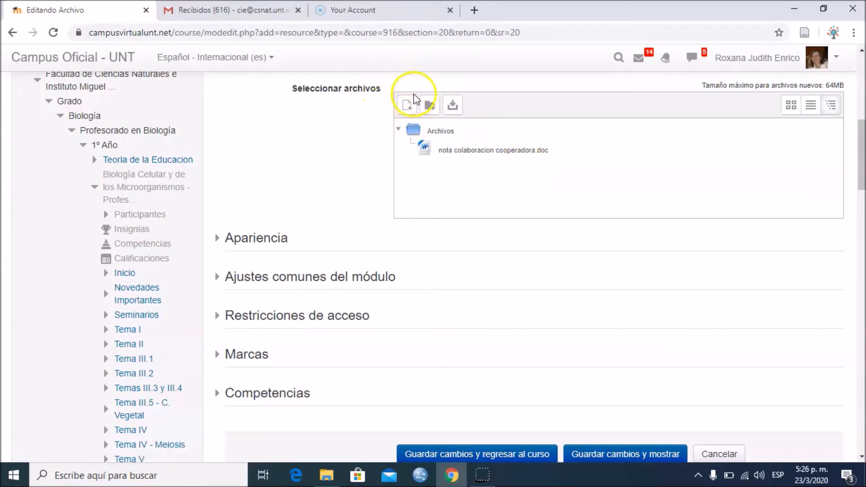
click(408, 111)
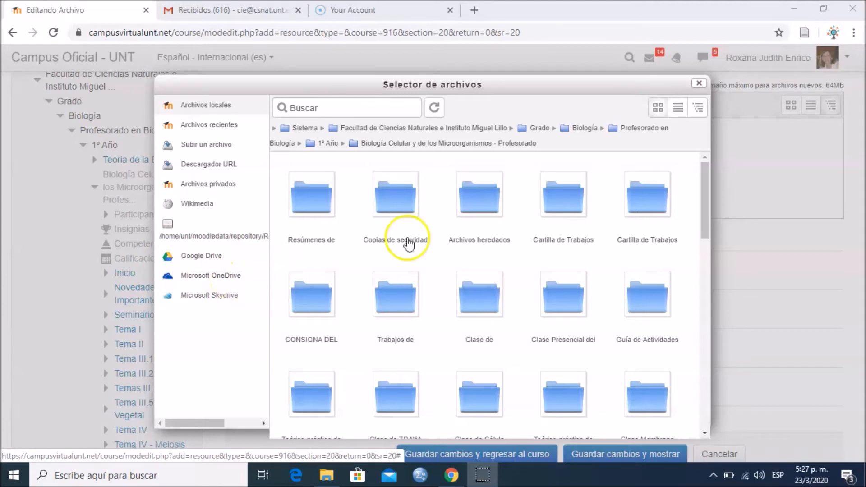
click(208, 129)
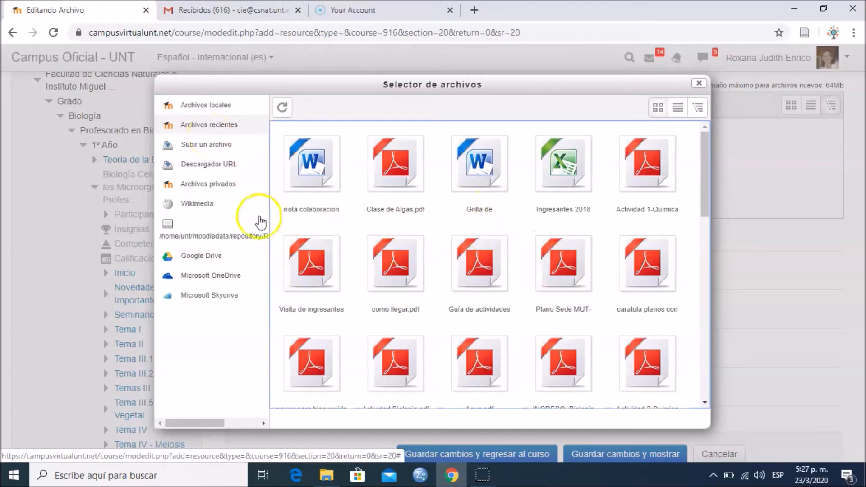
click(699, 83)
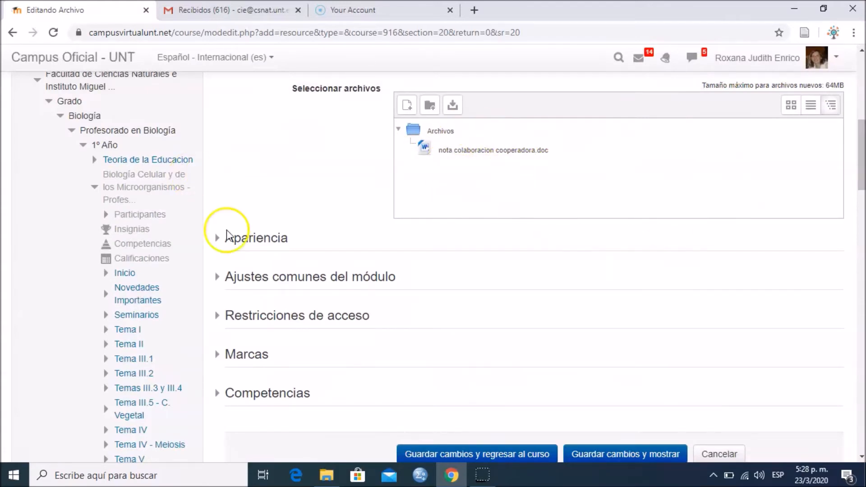
In the Apariencia settings, set the resource to be shown "En ventana emergente", leaving its size hidden.
click(273, 239)
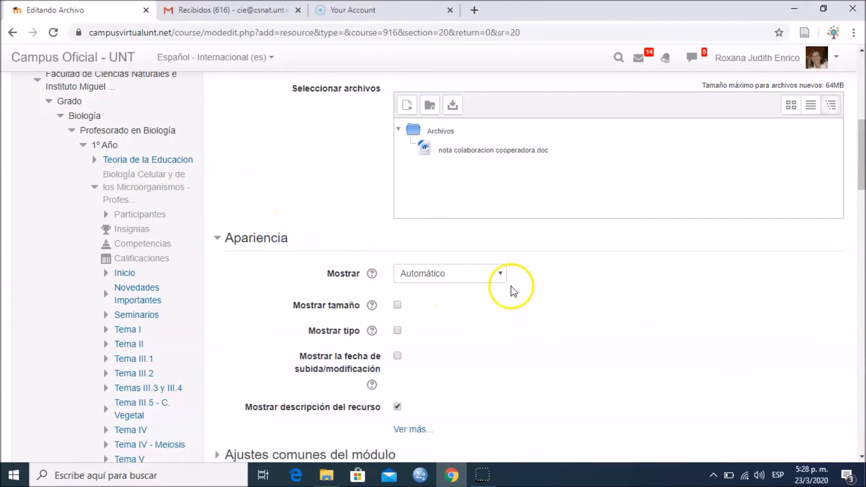
scroll(518, 289, down, 2)
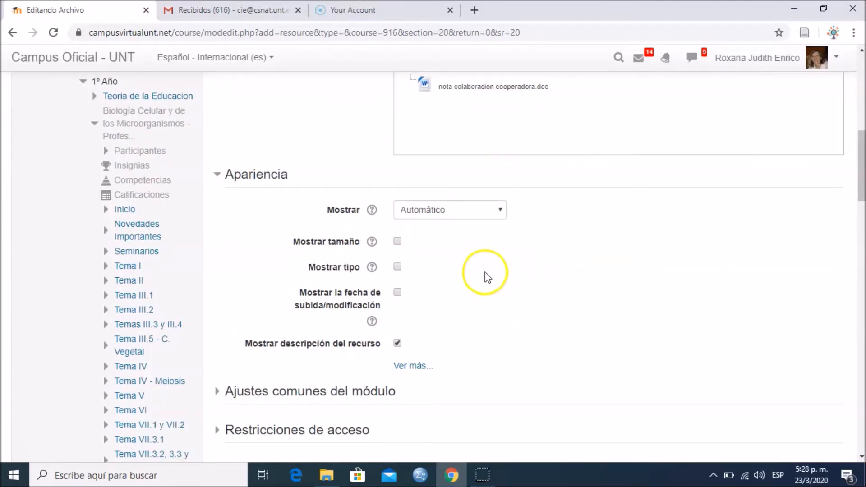
click(498, 219)
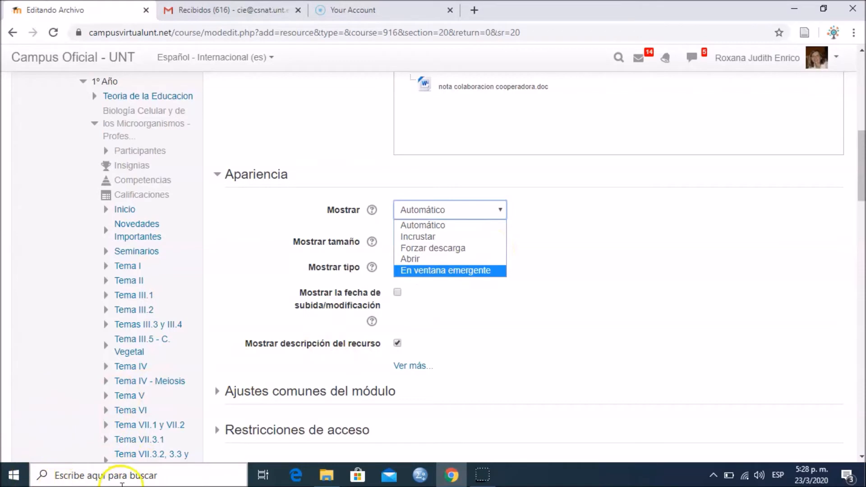
click(489, 275)
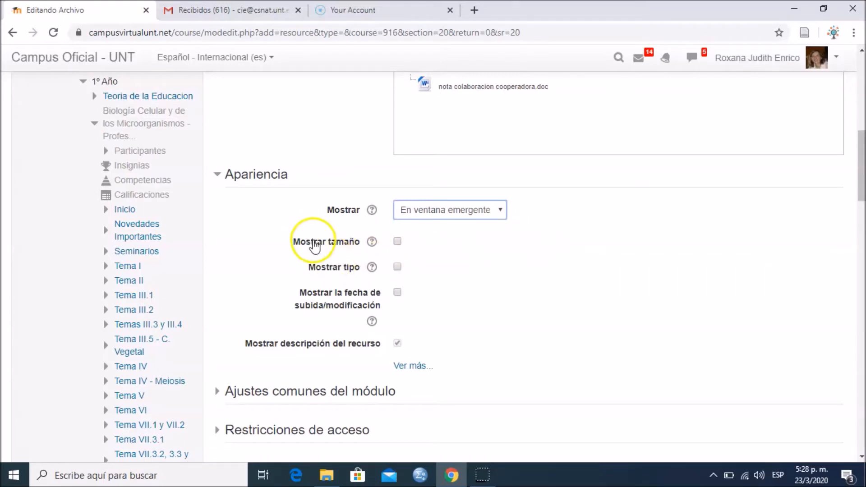
click(398, 244)
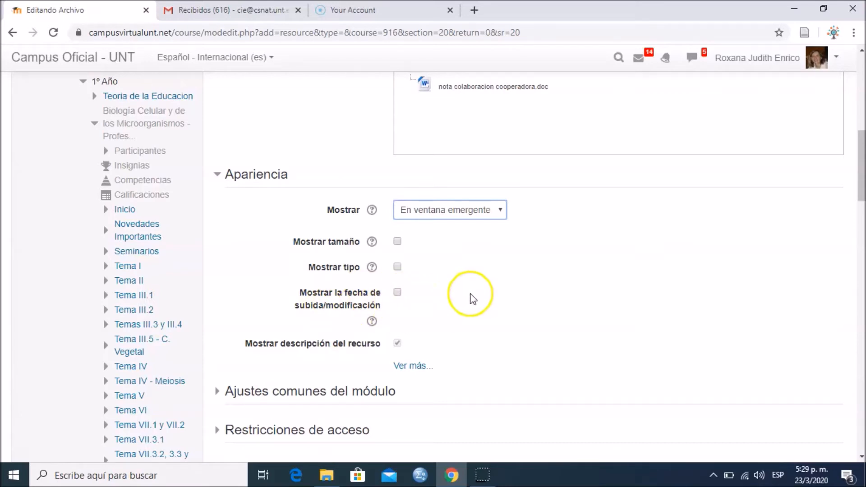
Examine the Disponibilidad choices in the common module settings, keeping "Mostrar en la página del curso".
scroll(471, 294, down, 3)
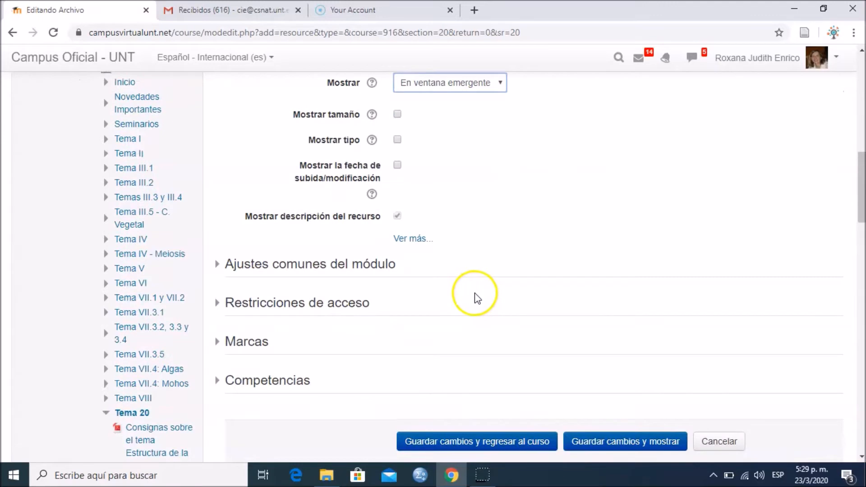
click(377, 271)
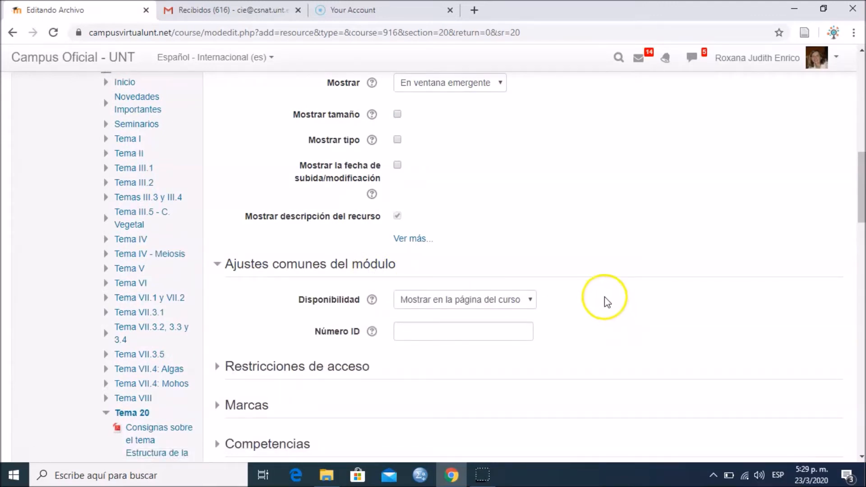
click(528, 304)
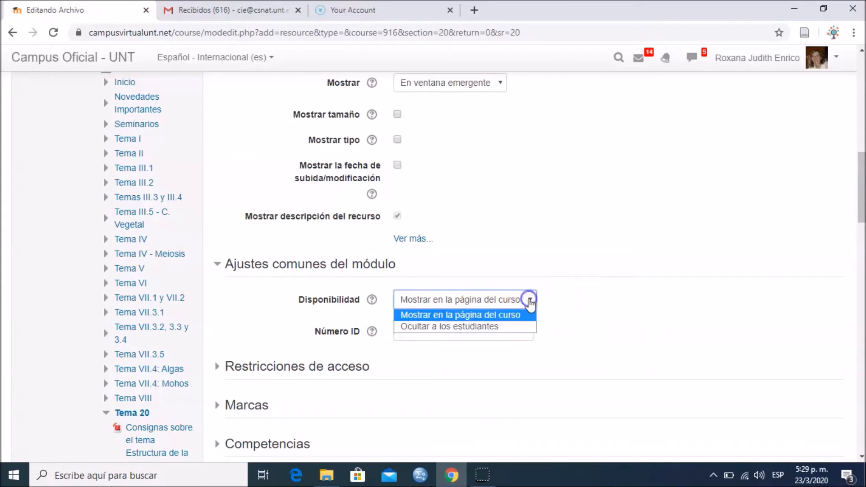
click(517, 331)
click(561, 304)
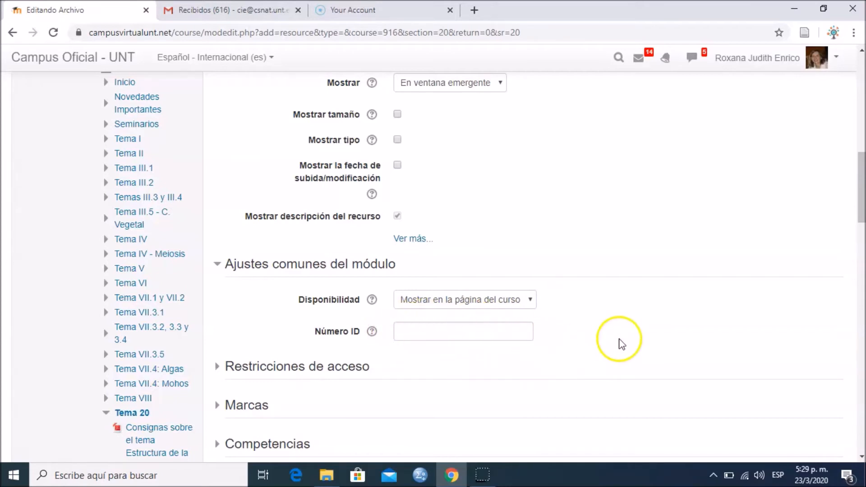
Examine the available types of access restriction for the resource, without adding one.
scroll(621, 341, down, 1)
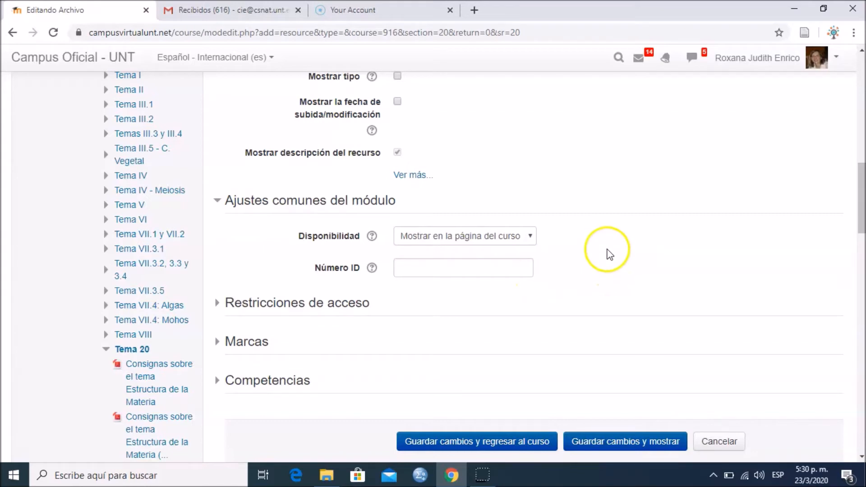
scroll(608, 250, down, 2)
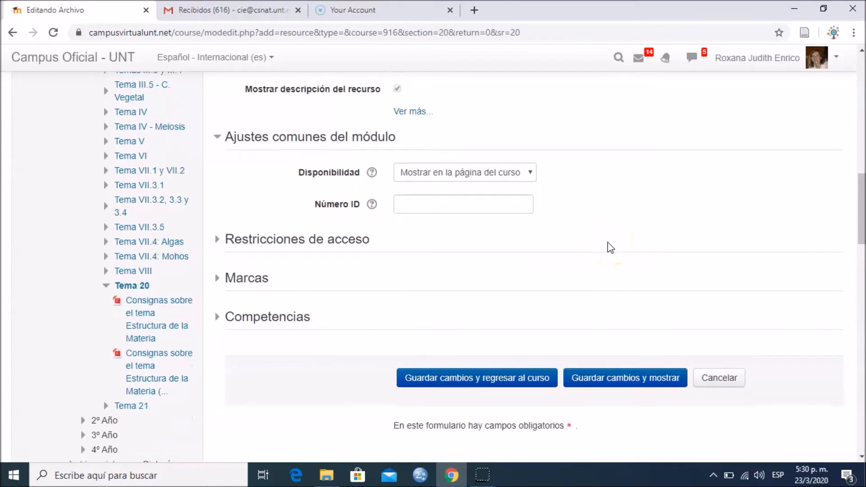
click(356, 243)
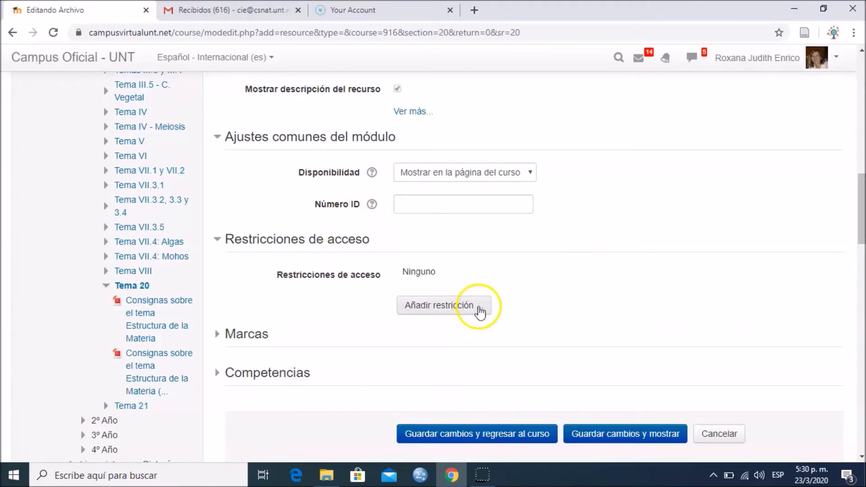
click(477, 309)
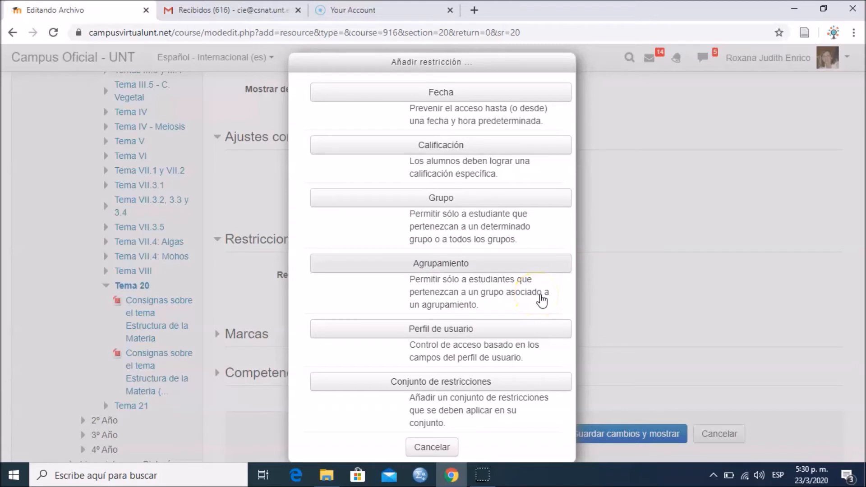
click(608, 282)
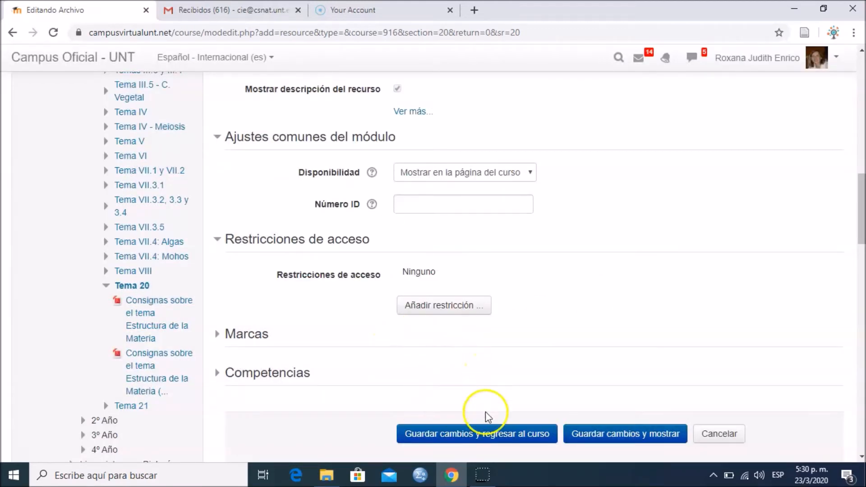
Save the "Clase de Algas" file resource and return to the course.
scroll(557, 310, down, 2)
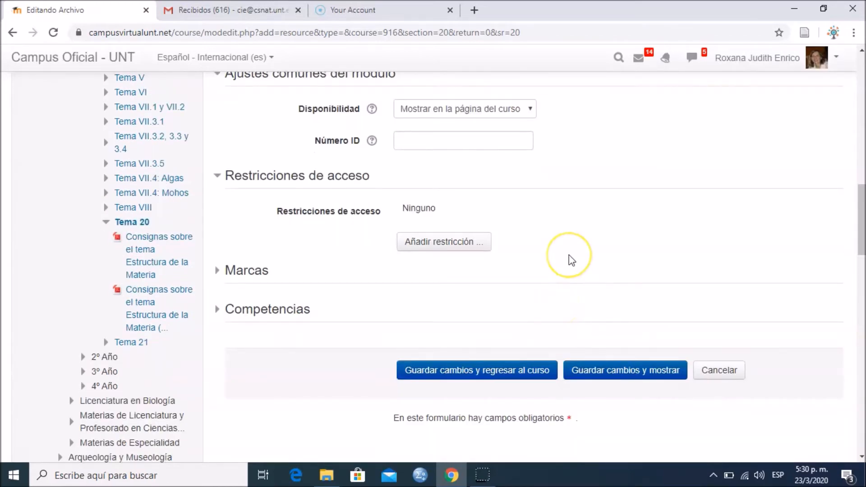
click(602, 235)
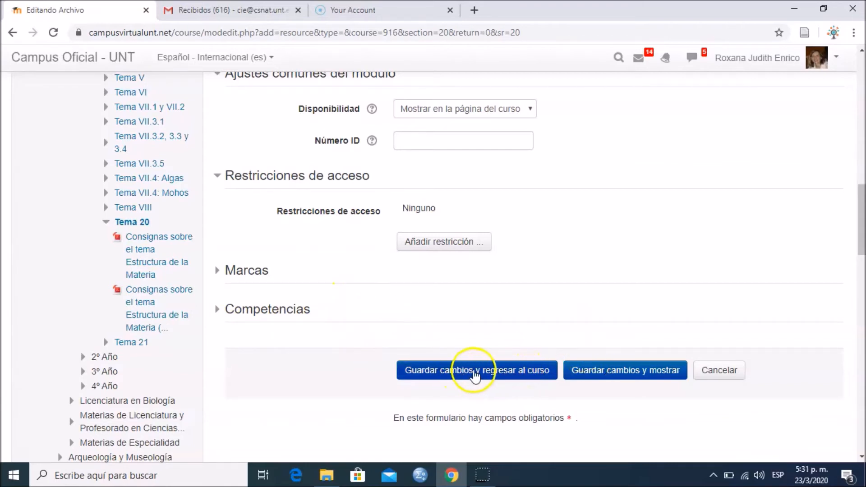
click(475, 375)
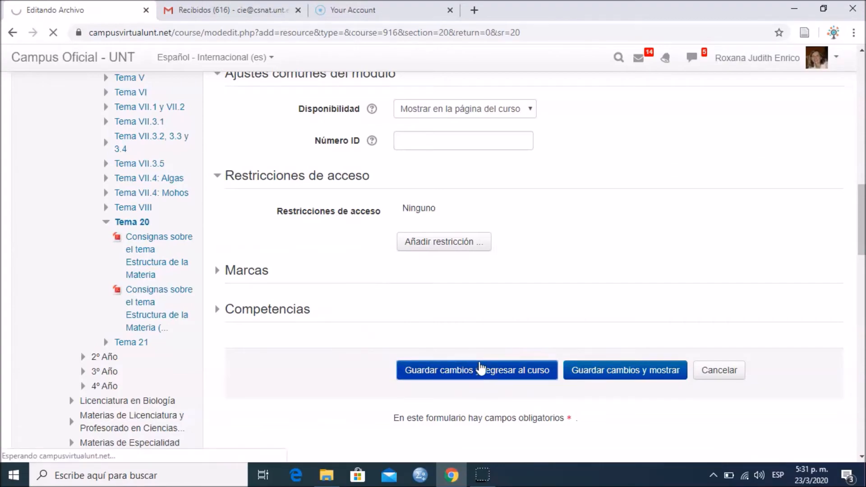
Open the "Clase de Algas" resource in Tema 20 to check how it displays, and close its pop-up window.
scroll(501, 356, down, 4)
scroll(515, 339, down, 20)
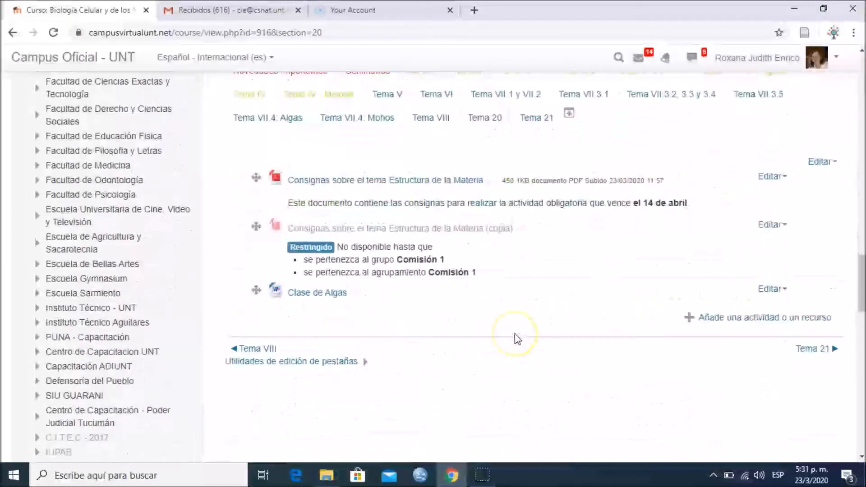
scroll(518, 339, up, 5)
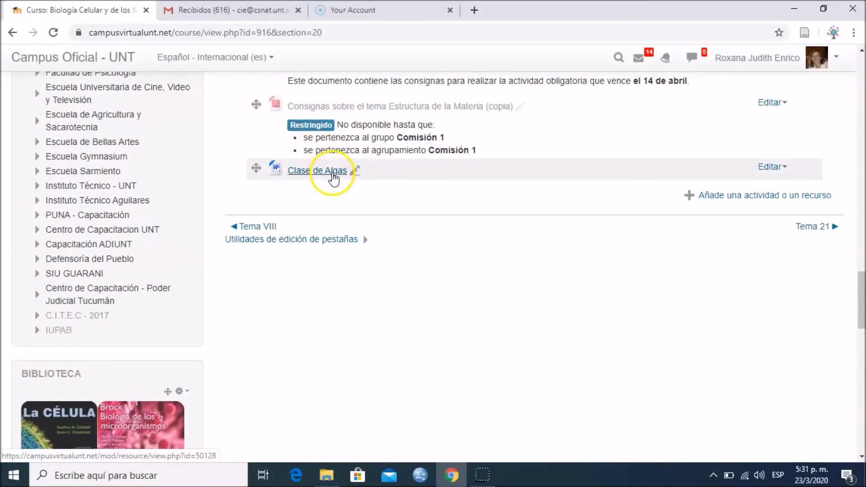
click(333, 176)
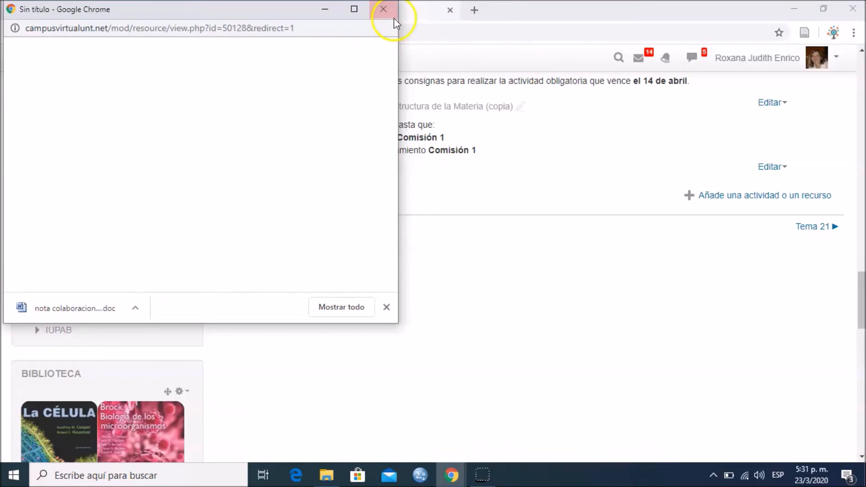
click(384, 9)
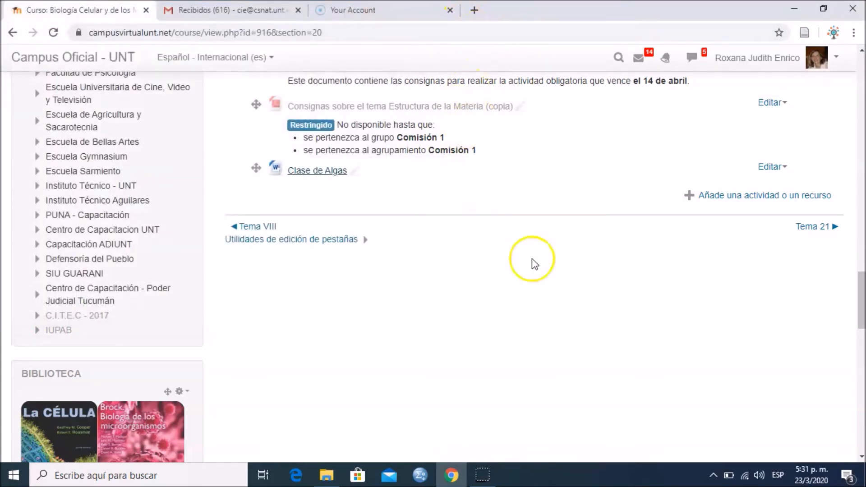
Review the settings of the "Consignas sobre el tema Estructura de la Materia" file and save them, returning to the course.
scroll(566, 221, up, 1)
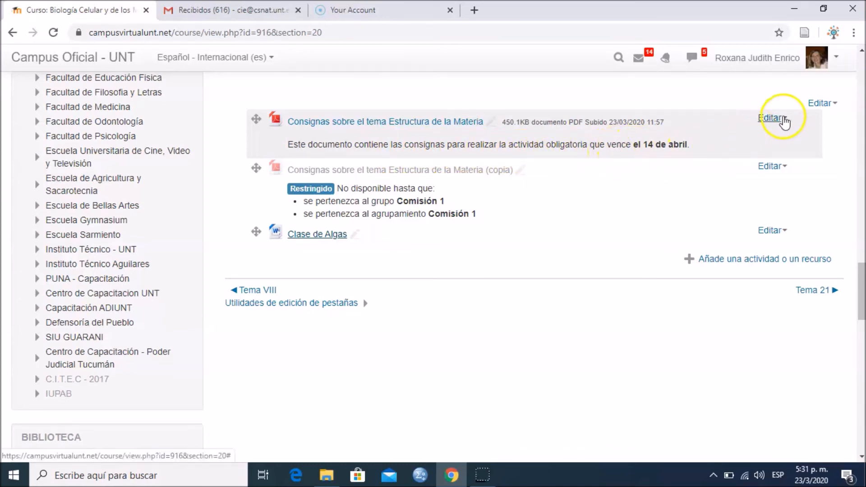
click(771, 118)
click(769, 135)
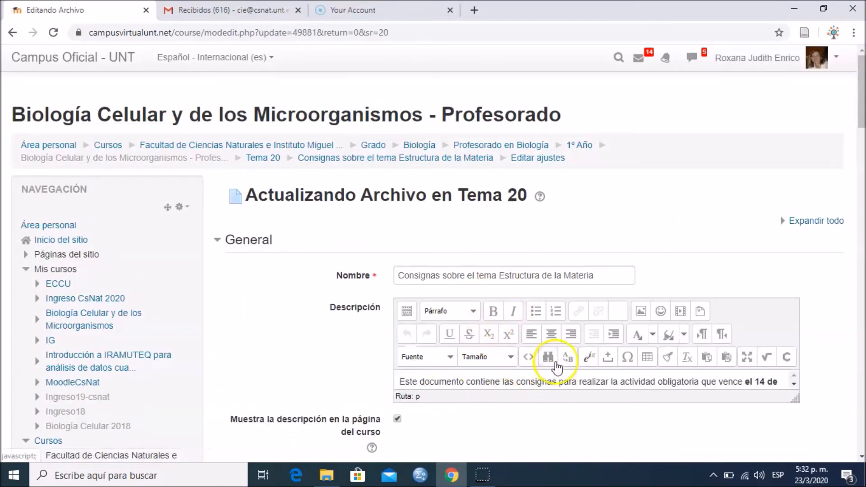
scroll(547, 358, down, 1)
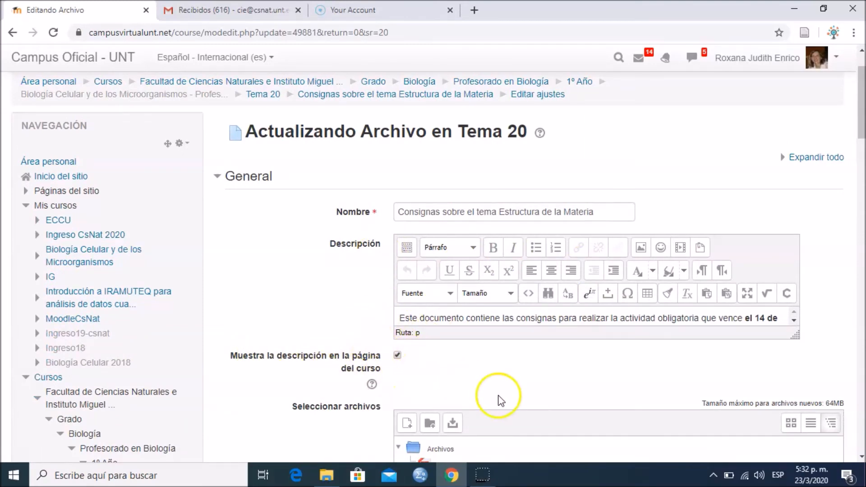
scroll(500, 399, down, 8)
scroll(505, 396, down, 2)
click(494, 264)
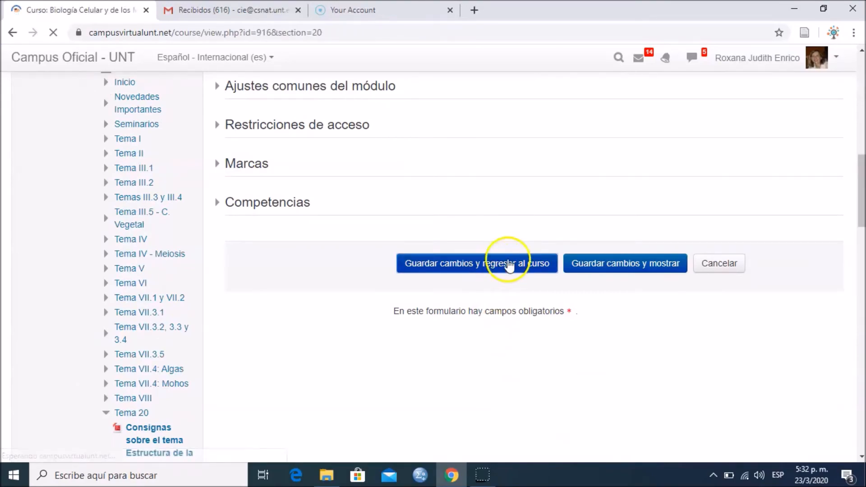
View the PDF of "Consignas sobre el tema Estructura de la Materia" in Tema 20 and return to the course page.
scroll(536, 260, down, 3)
scroll(536, 264, down, 15)
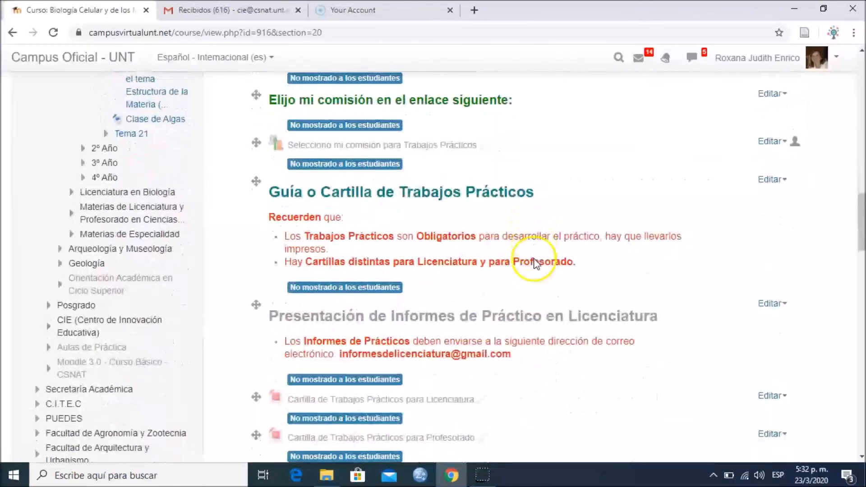
scroll(535, 270, up, 2)
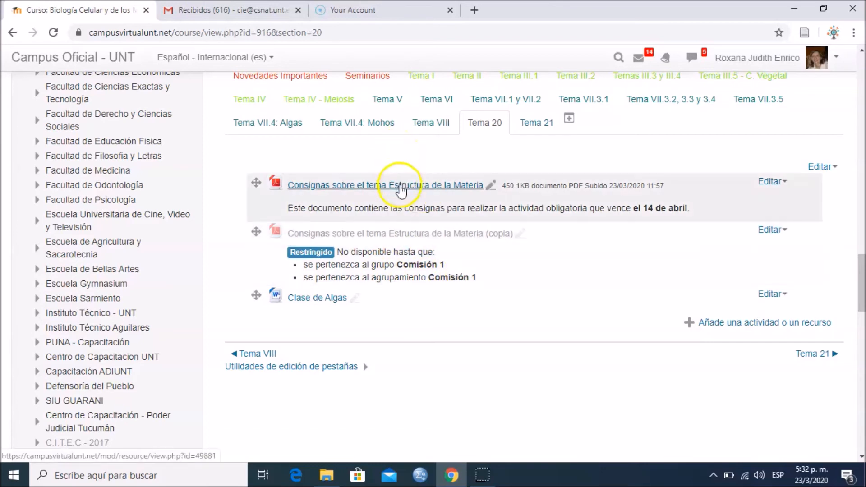
click(401, 189)
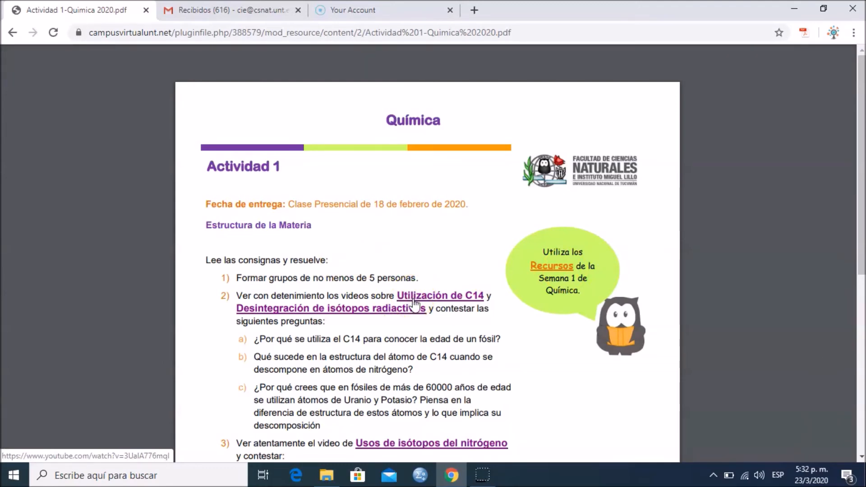
scroll(415, 306, down, 1)
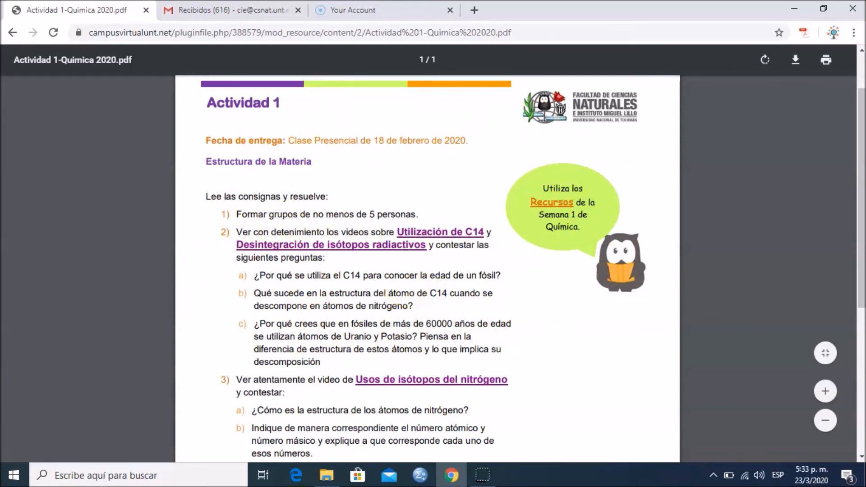
click(12, 33)
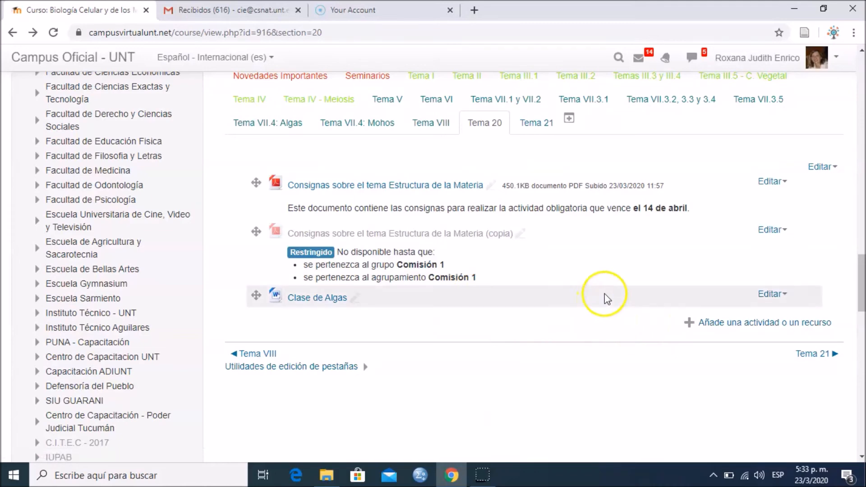
Add a Carpeta resource to Tema 20 and name it "Rocas".
click(787, 325)
drag(409, 93, 388, 381)
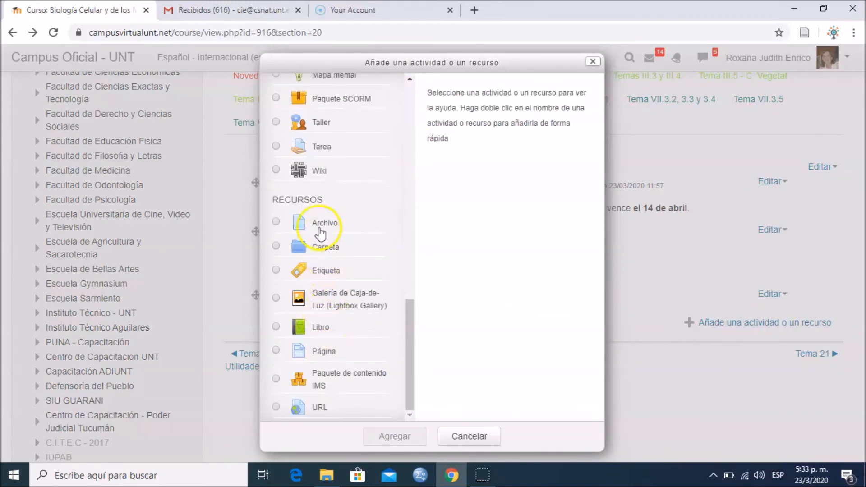
click(324, 253)
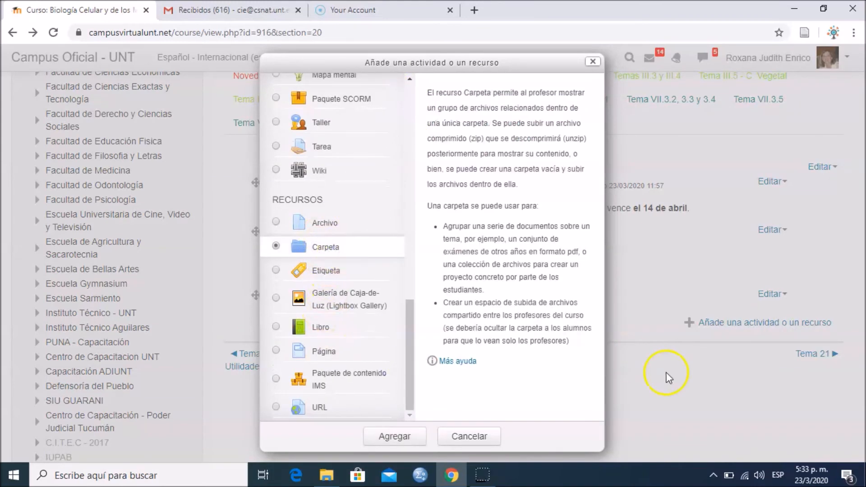
click(394, 436)
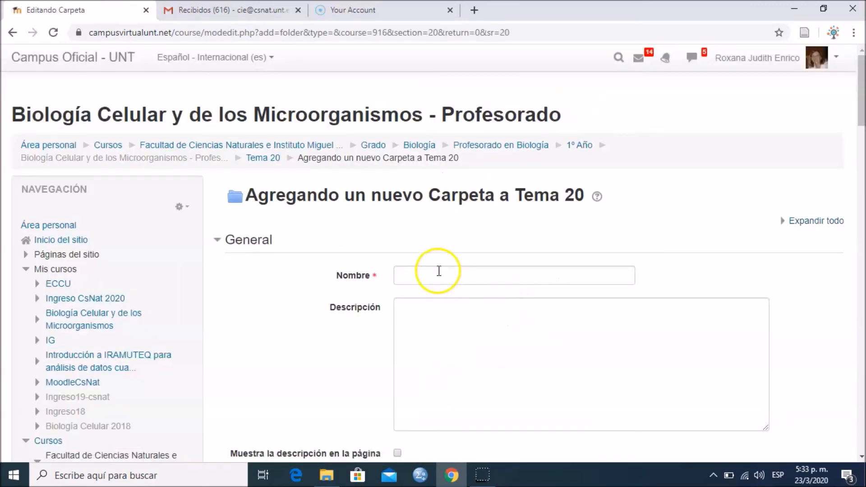
click(439, 271)
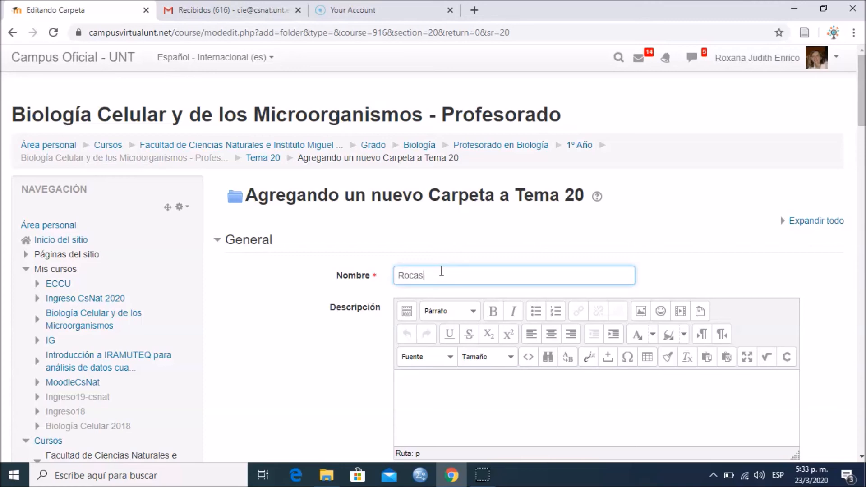
scroll(451, 273, down, 5)
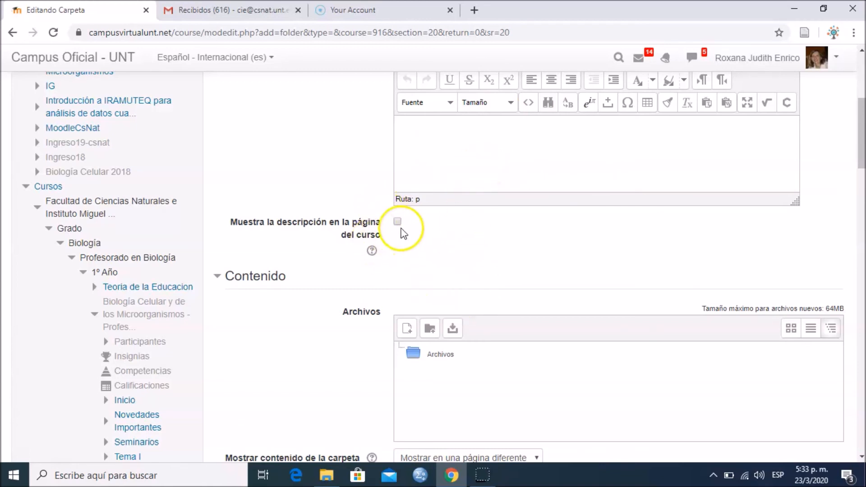
Add the documents "nota colaboracion cooperadora" and "Opinion de Expediente Sistema de Evaluacion docente" from the 2018 folder to the Rocas content, keeping its description hidden.
click(397, 223)
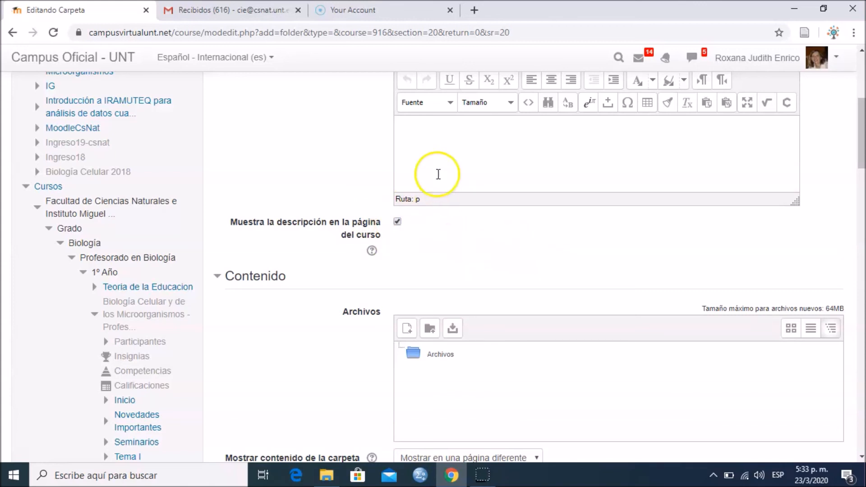
click(398, 222)
scroll(566, 265, down, 3)
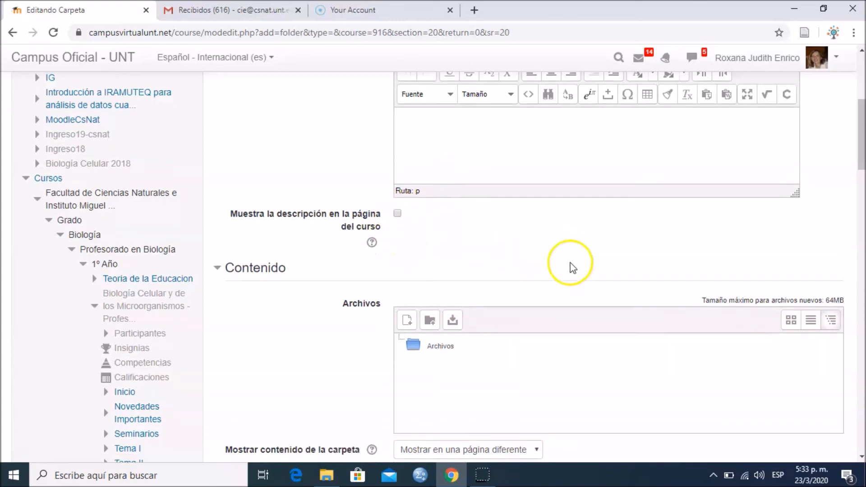
scroll(573, 267, down, 3)
click(327, 475)
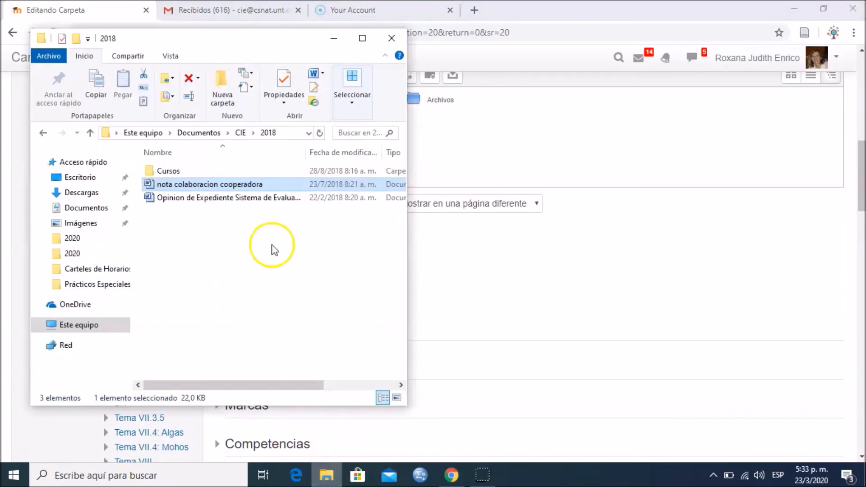
shift+click(169, 198)
drag(166, 202, 506, 166)
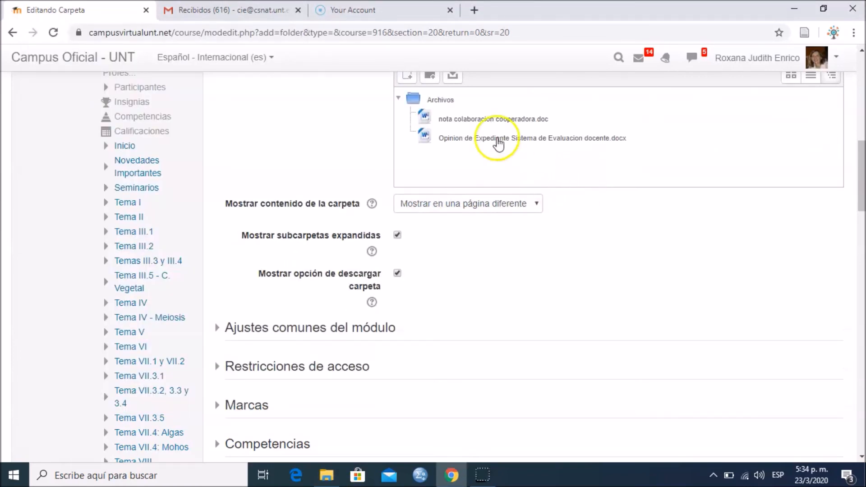
Compare the list and tree views of the attached files, and save the Rocas folder, returning to the course.
scroll(477, 145, up, 3)
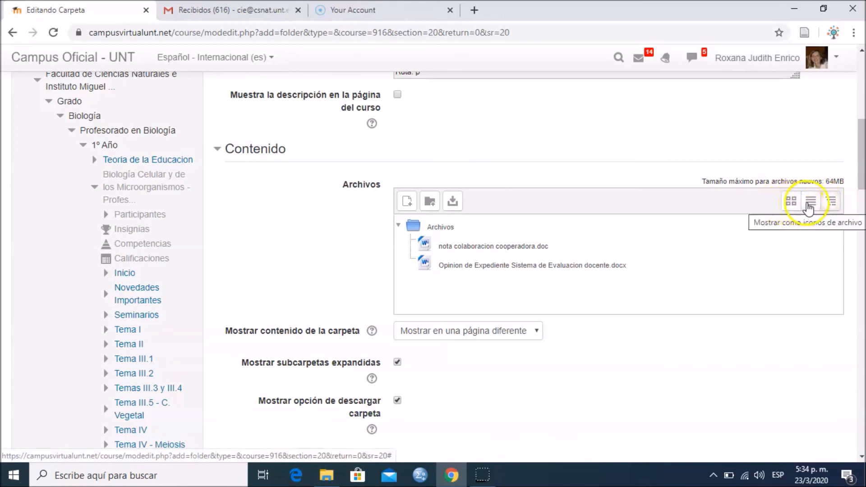
click(811, 202)
click(831, 203)
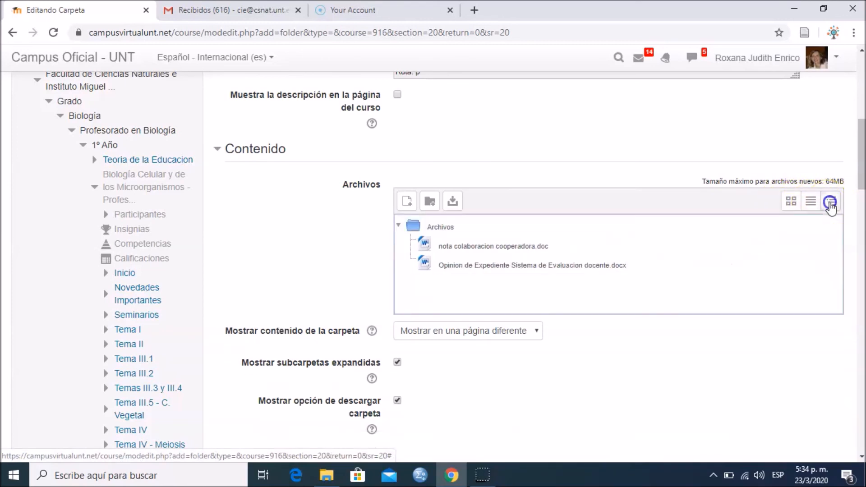
scroll(519, 262, down, 3)
scroll(541, 269, down, 3)
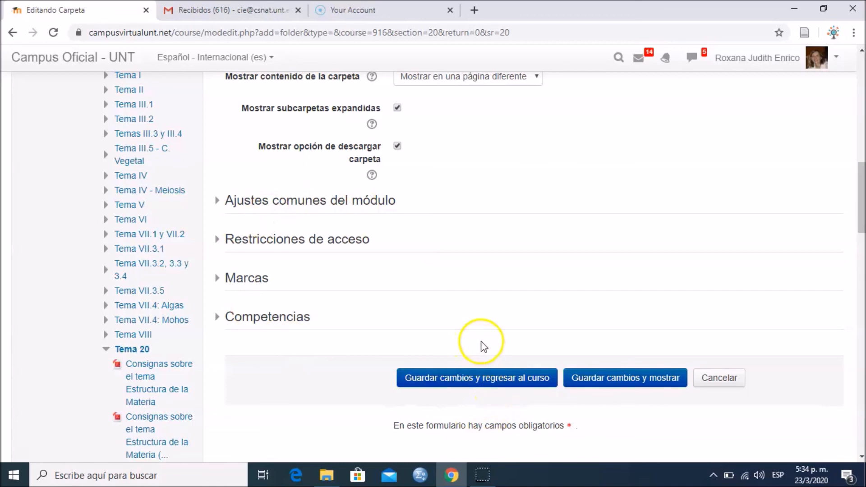
click(511, 383)
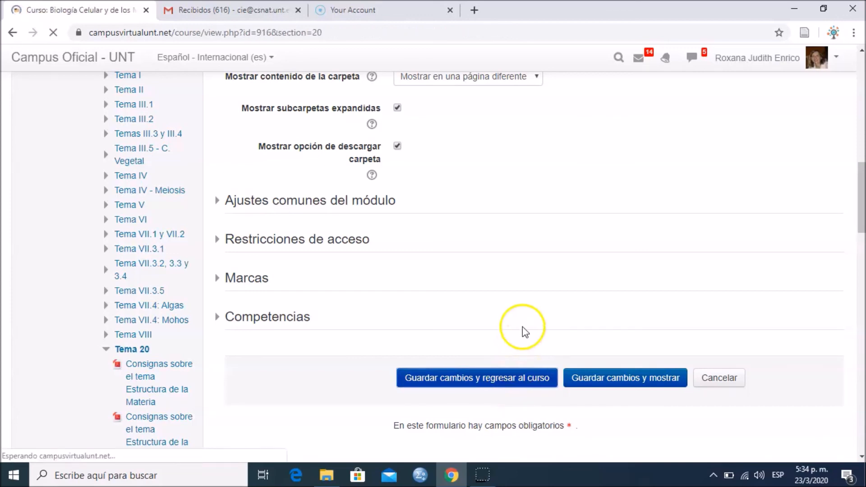
Open the Rocas folder in Tema 20 and download the whole folder as a zip file.
scroll(529, 307, down, 4)
scroll(529, 311, down, 20)
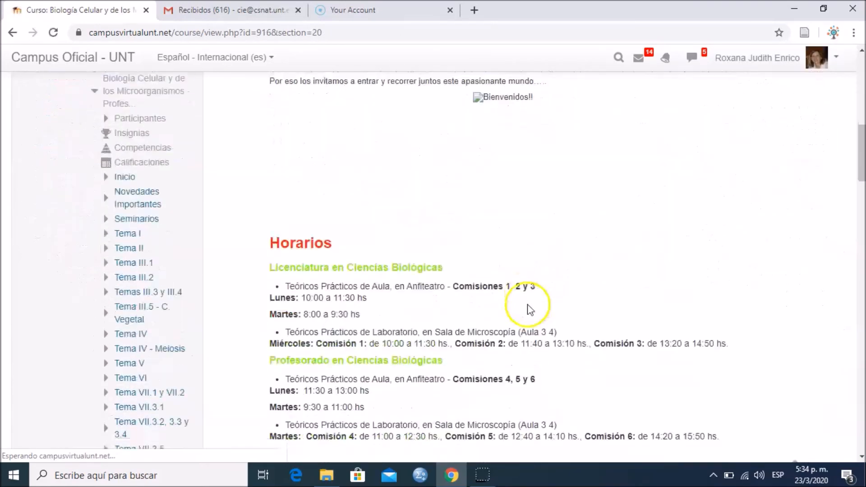
scroll(529, 316, down, 4)
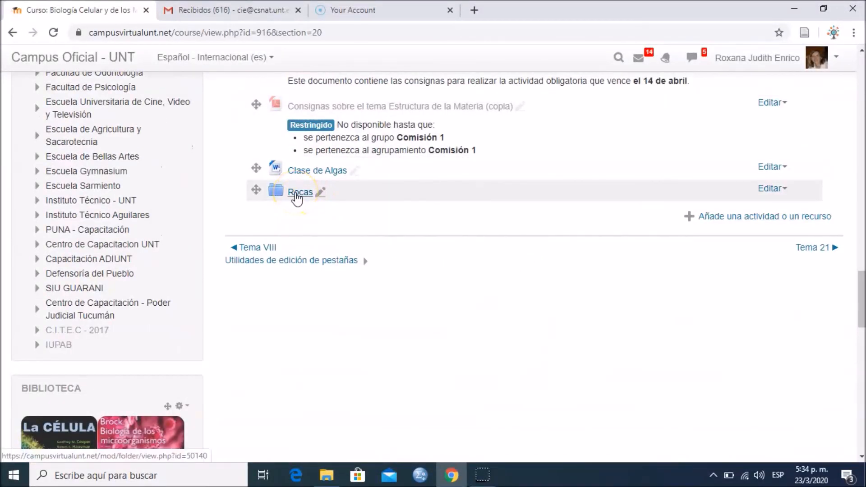
click(296, 193)
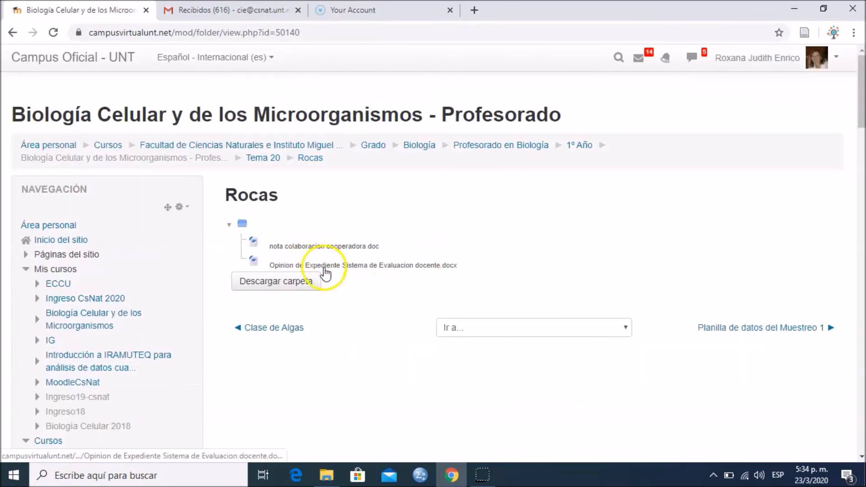
click(276, 284)
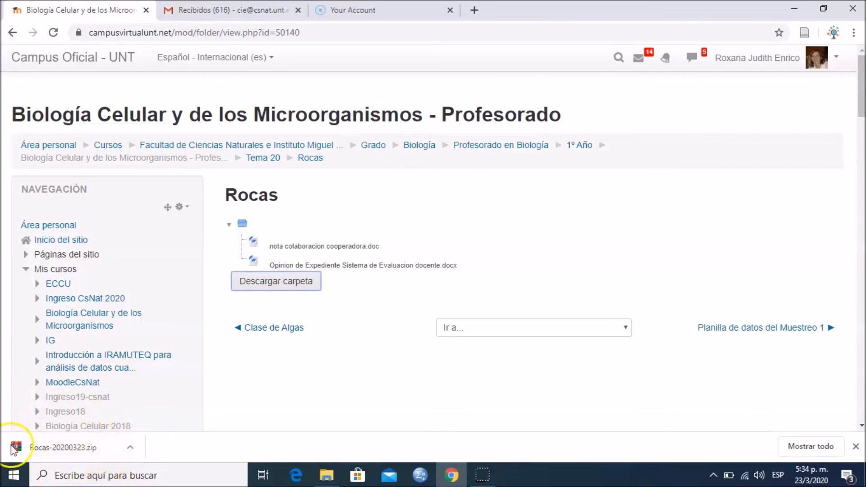
click(98, 452)
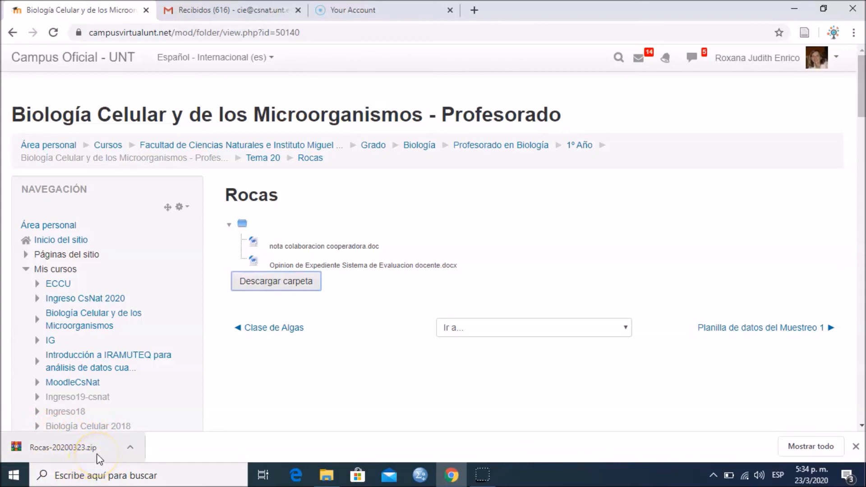